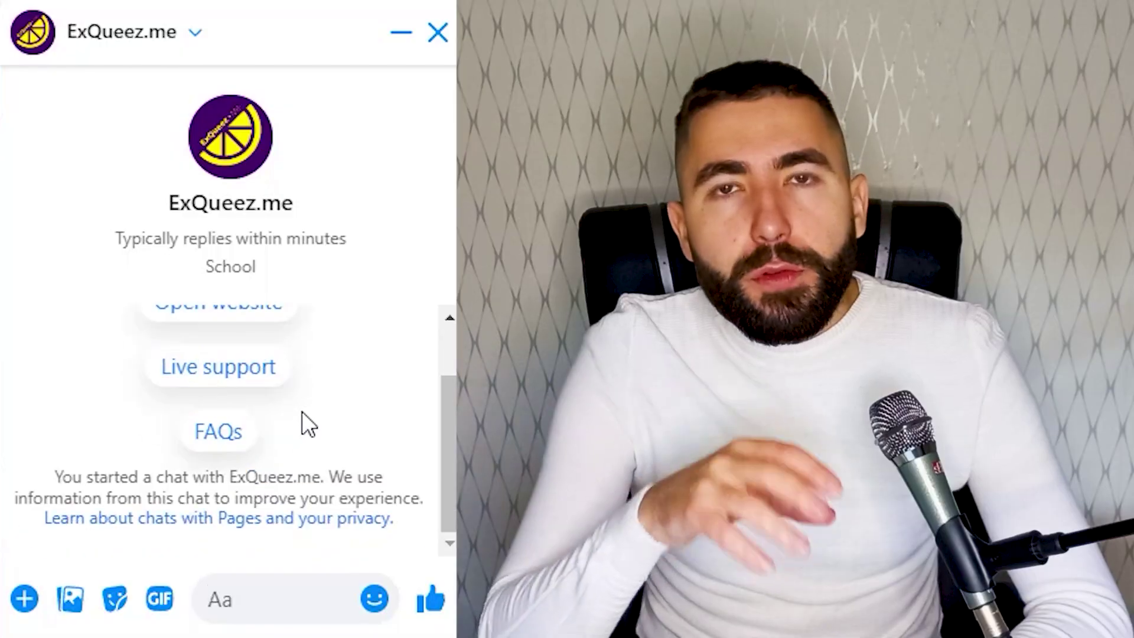
Step: Send the FAQs quick reply so the bot answers with its Frequently Asked Questions welcome
{"action": "left_click", "coordinate": [295, 421]}
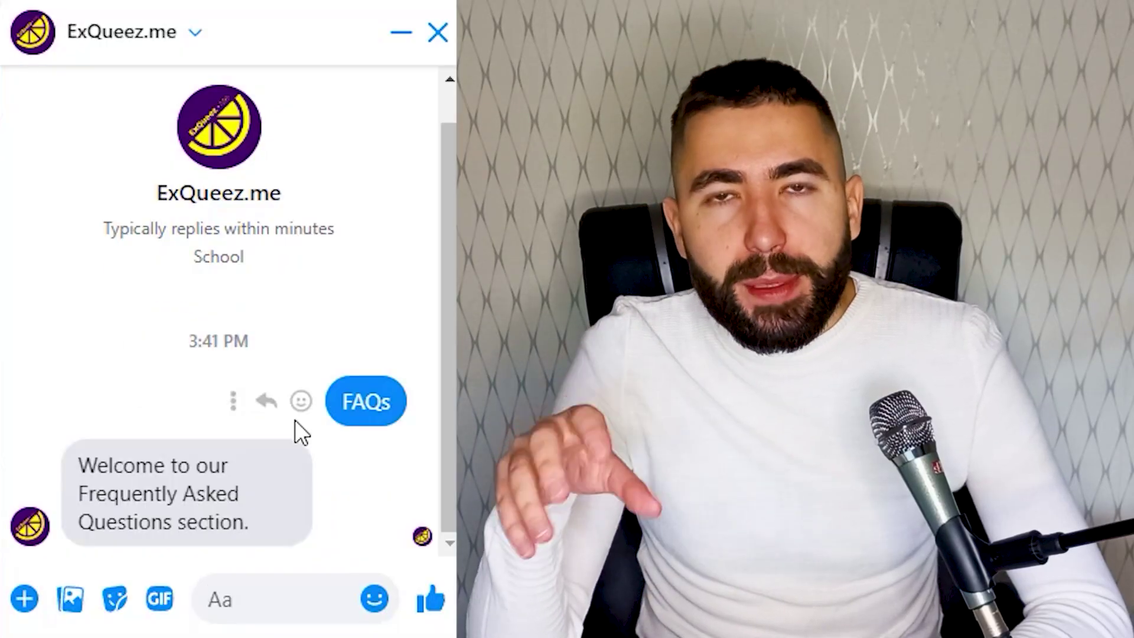
Step: Ask the bot about delivery cost, then send 'get bone', 'use brick on bones' and 'hug cactus'
{"action": "left_click_drag", "start_coordinate": [94, 552], "coordinate": [264, 543]}
{"action": "left_click", "coordinate": [339, 490]}
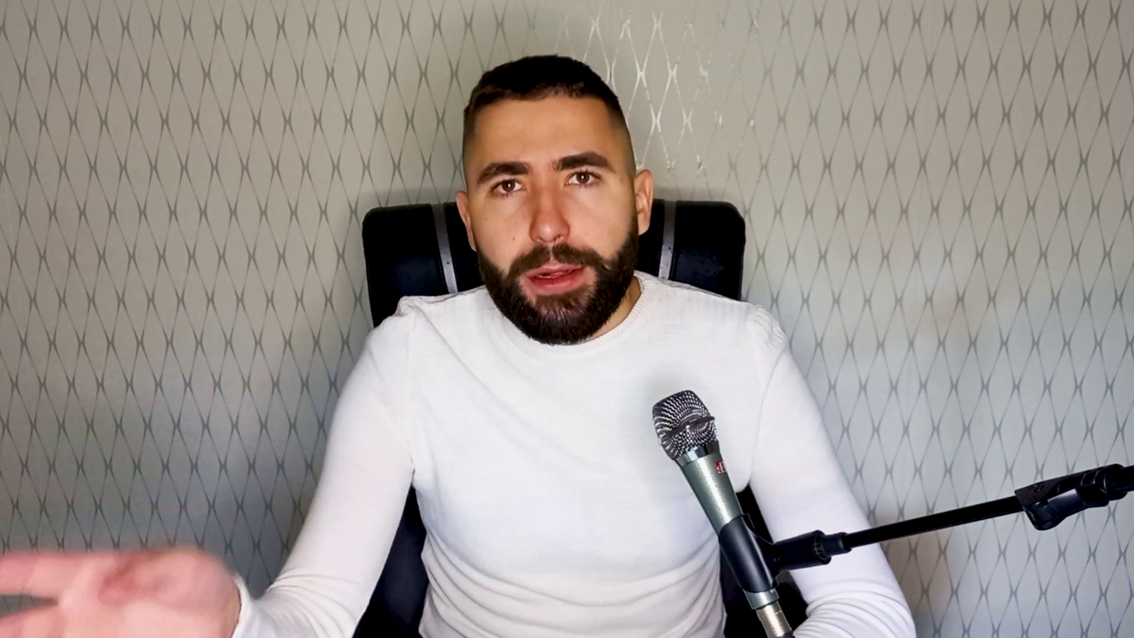
{"action": "type", "text": "get bone"}
{"action": "key", "text": "Return"}
{"action": "type", "text": "use brick on bones"}
{"action": "key", "text": "Return"}
{"action": "type", "text": "hug cactus"}
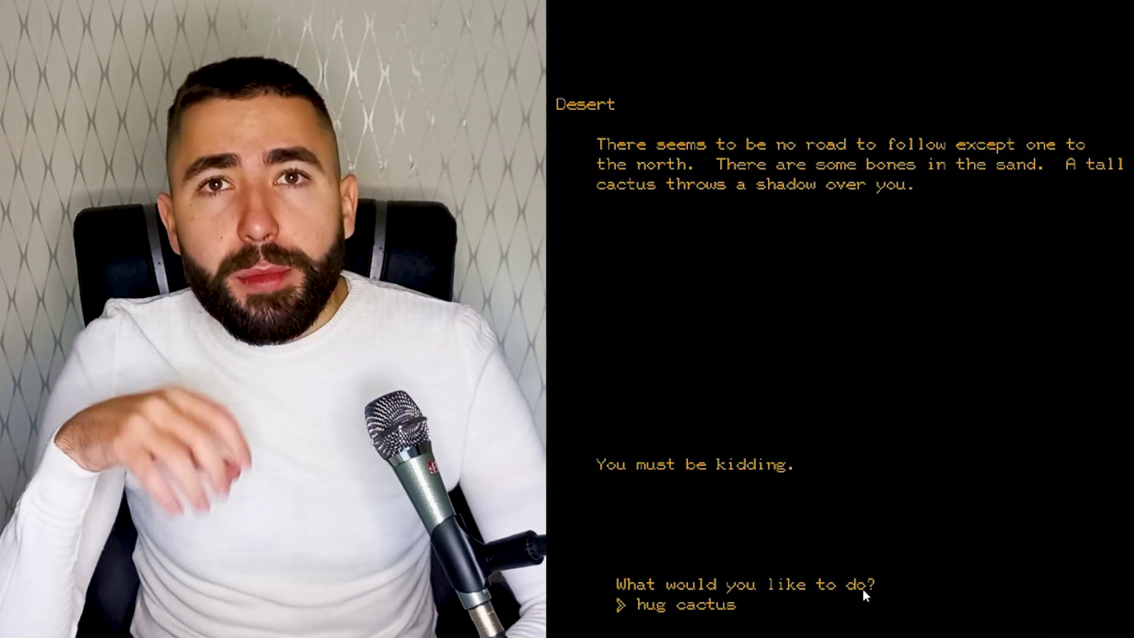
{"action": "key", "text": "Return"}
Step: Send menu, address, open hours and reviews messages to get the bot's keyword replies
{"action": "type", "text": "get c"}
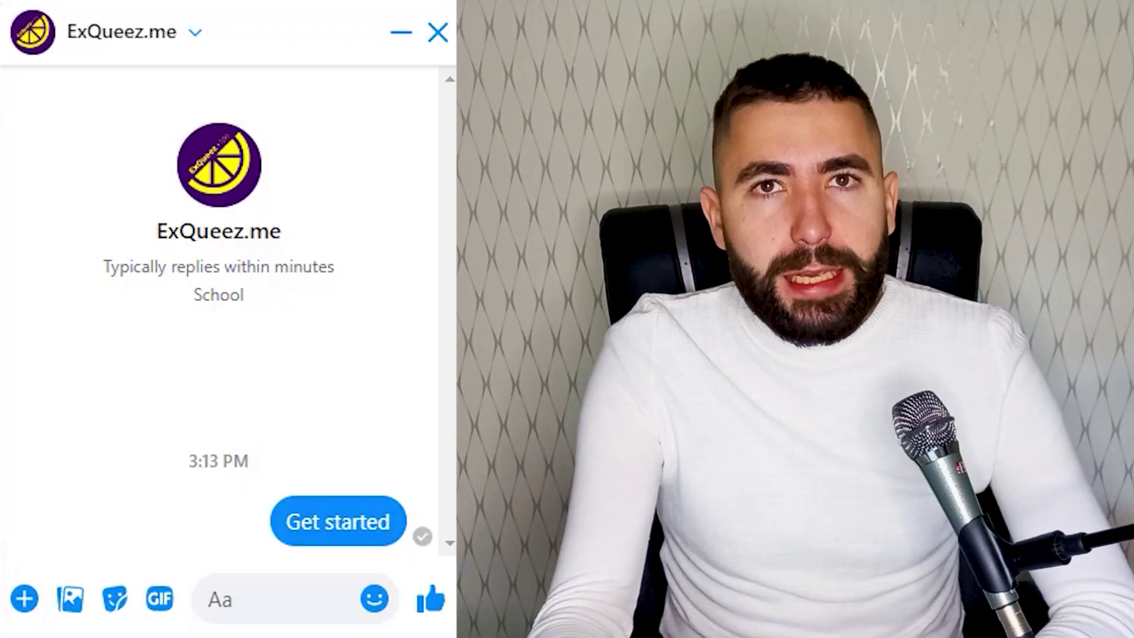
{"action": "type", "text": "menu"}
{"action": "key", "text": "Return"}
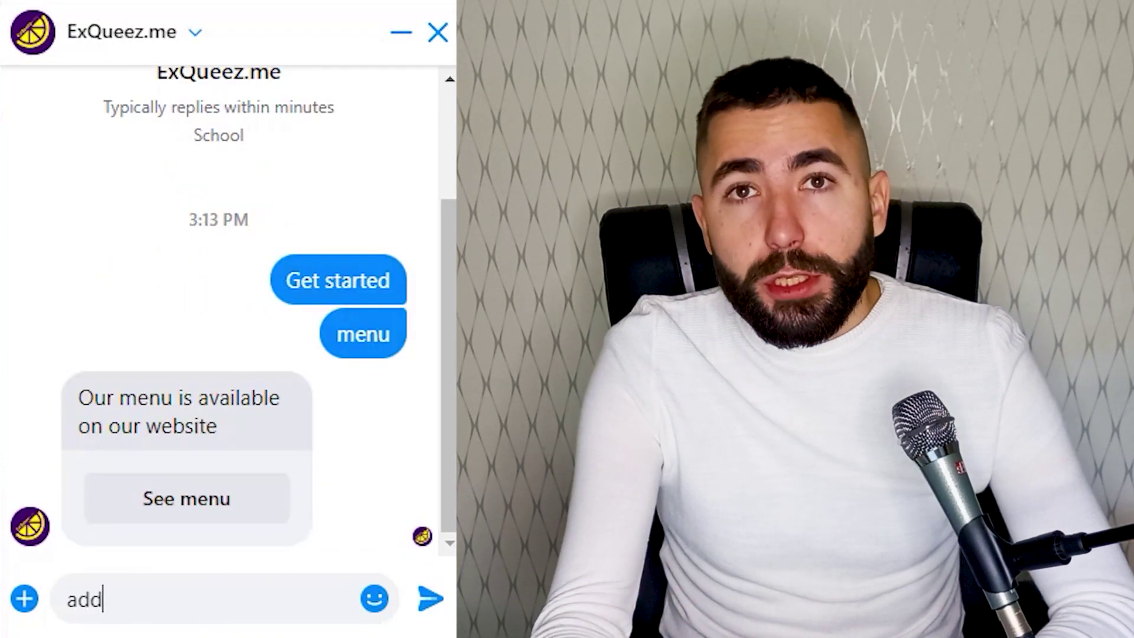
{"action": "key", "text": "Return"}
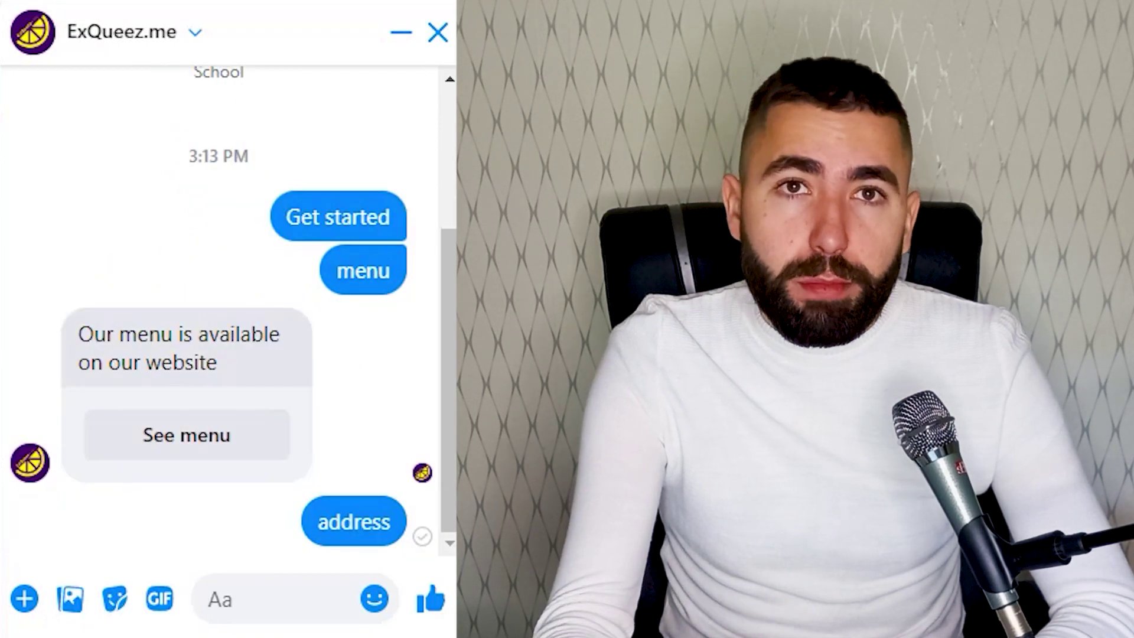
{"action": "type", "text": "open hours"}
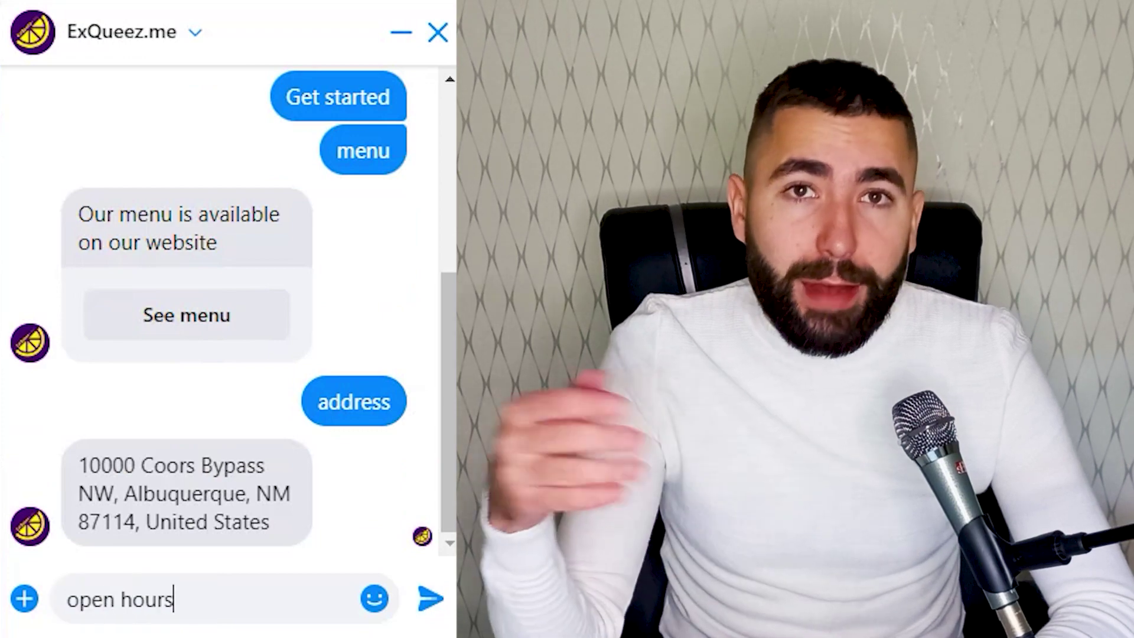
{"action": "key", "text": "Return"}
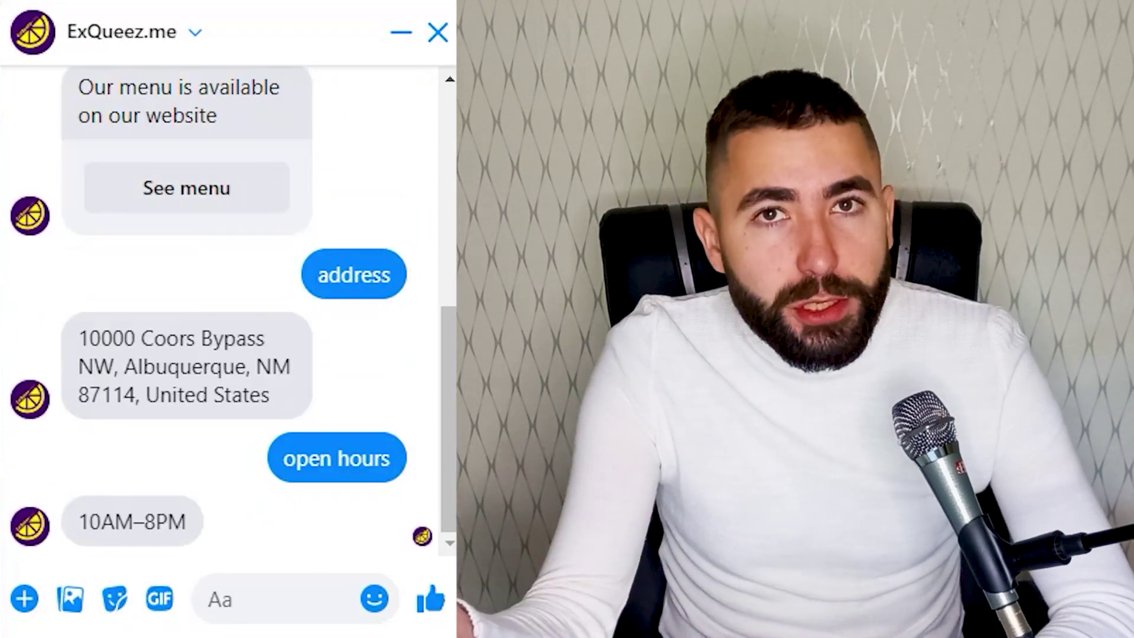
{"action": "type", "text": "reviews"}
{"action": "key", "text": "Return"}
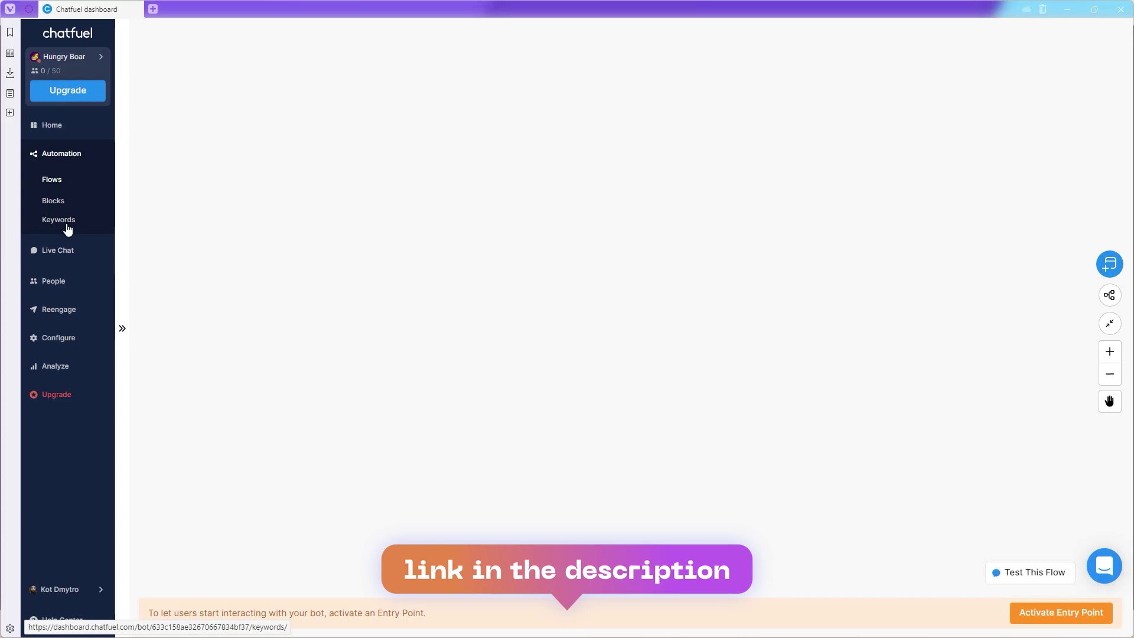
Step: Create a new keyword group on the Keywords page named Pricing questions
{"action": "left_click", "coordinate": [66, 225]}
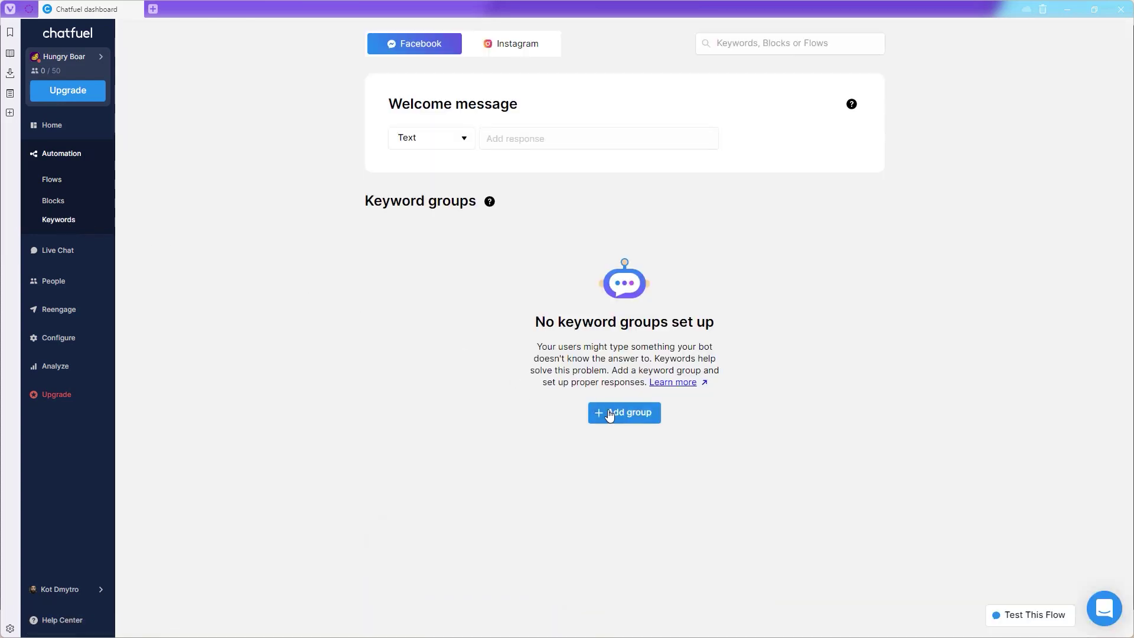
{"action": "left_click", "coordinate": [612, 415]}
{"action": "type", "text": "Pricing questions"}
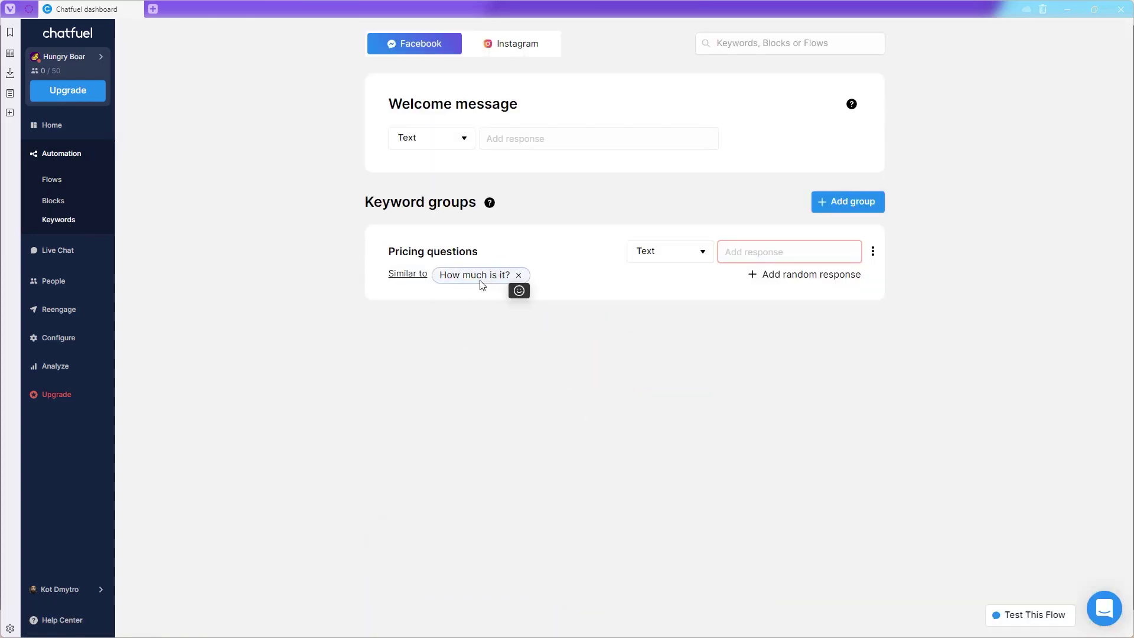
{"action": "type", "text": "Pricing"}
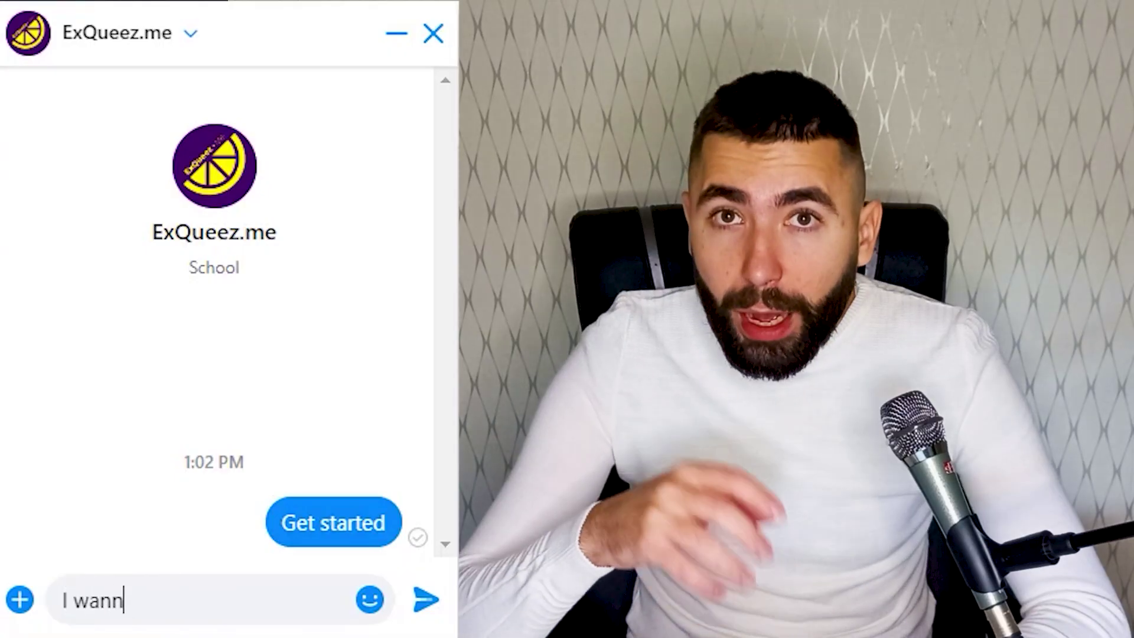
Step: Test in Messenger by sending 'I wanna buy a bracelet' and 'What's the price?'
{"action": "type", "text": "a buy a "}
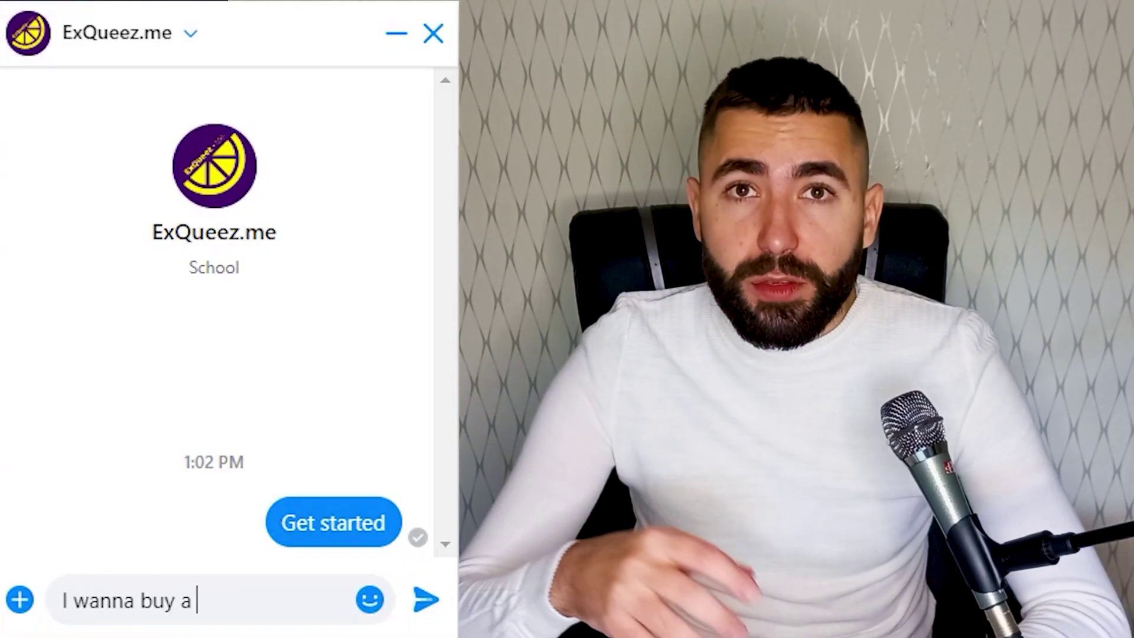
{"action": "type", "text": "bracelet"}
{"action": "key", "text": "Return"}
{"action": "type", "text": "What's the price?"}
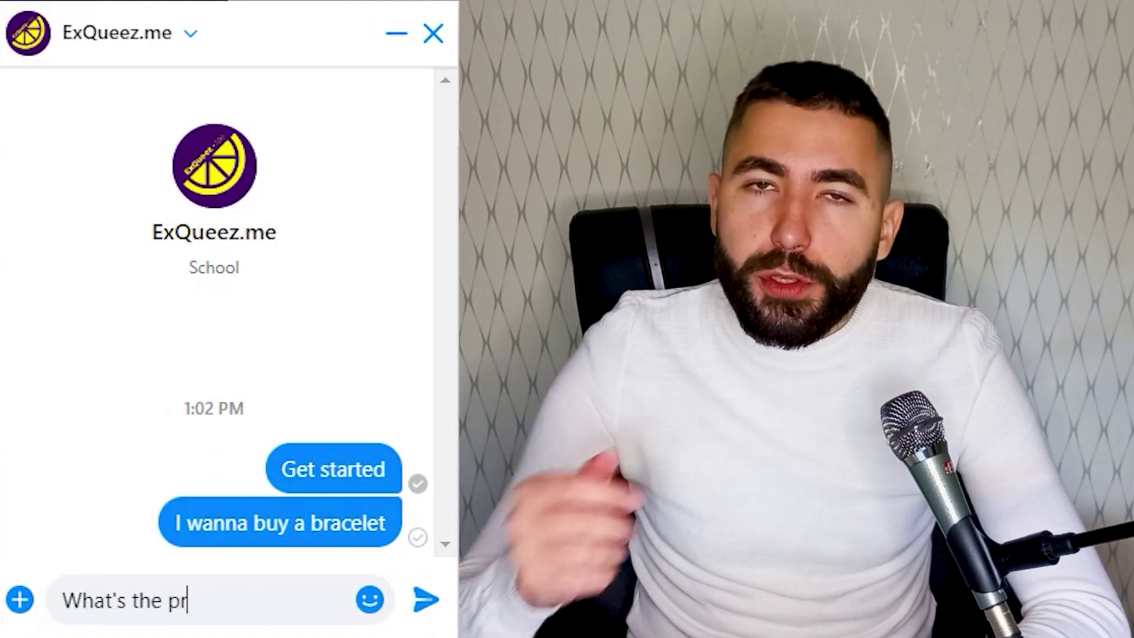
{"action": "key", "text": "Return"}
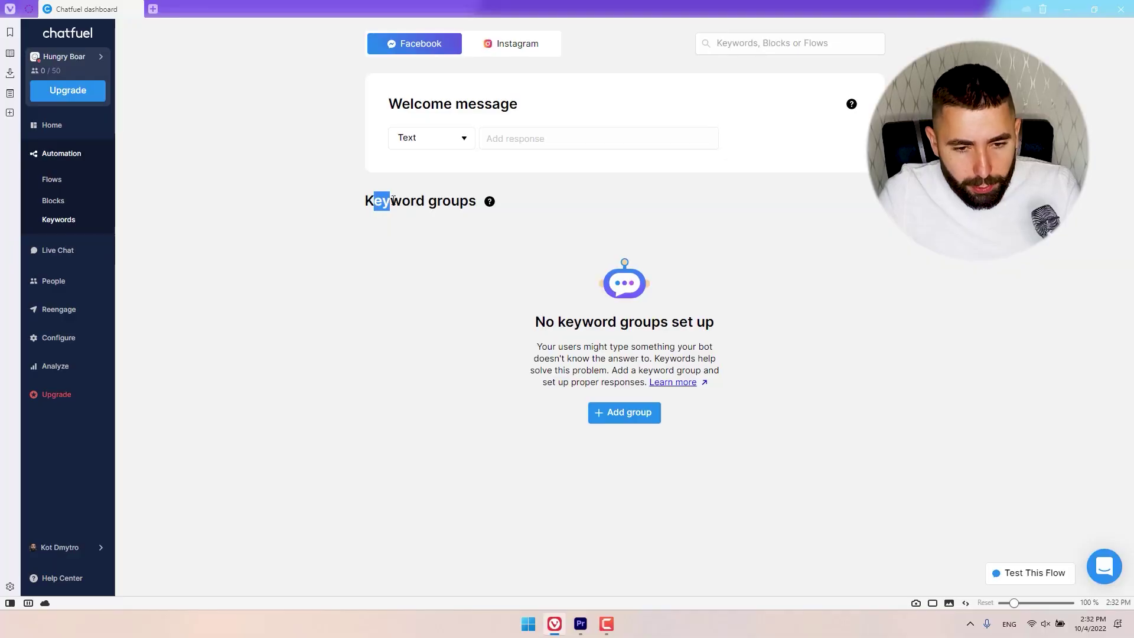
Step: Add a new keyword group named Promo campaign
{"action": "left_click_drag", "start_coordinate": [393, 201], "coordinate": [489, 202]}
{"action": "left_click", "coordinate": [484, 250]}
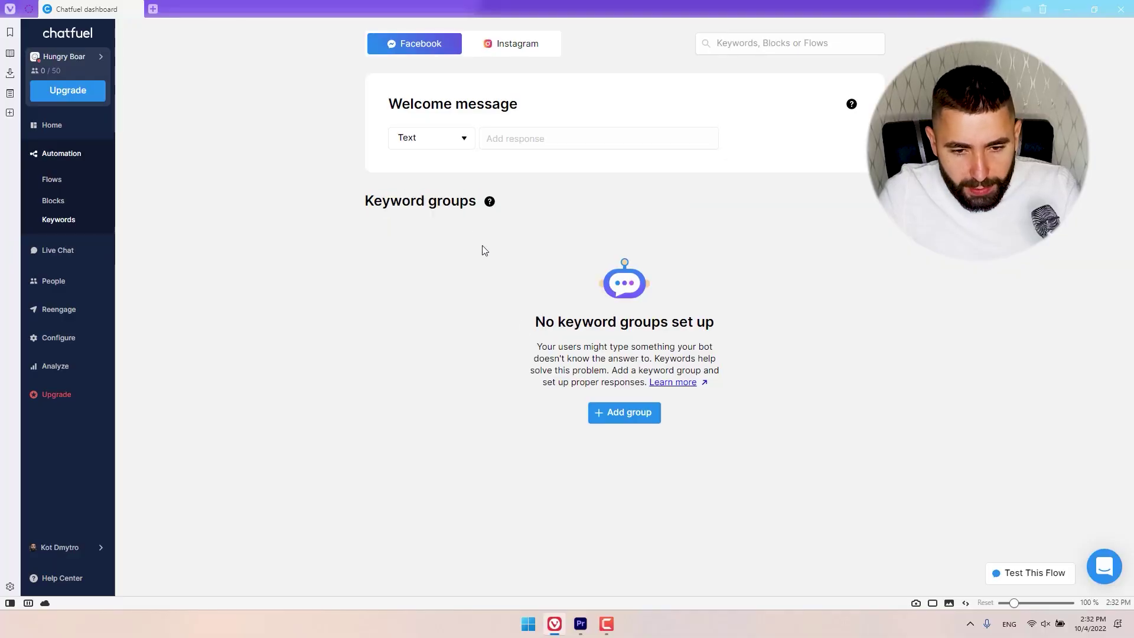
{"action": "left_click", "coordinate": [628, 413]}
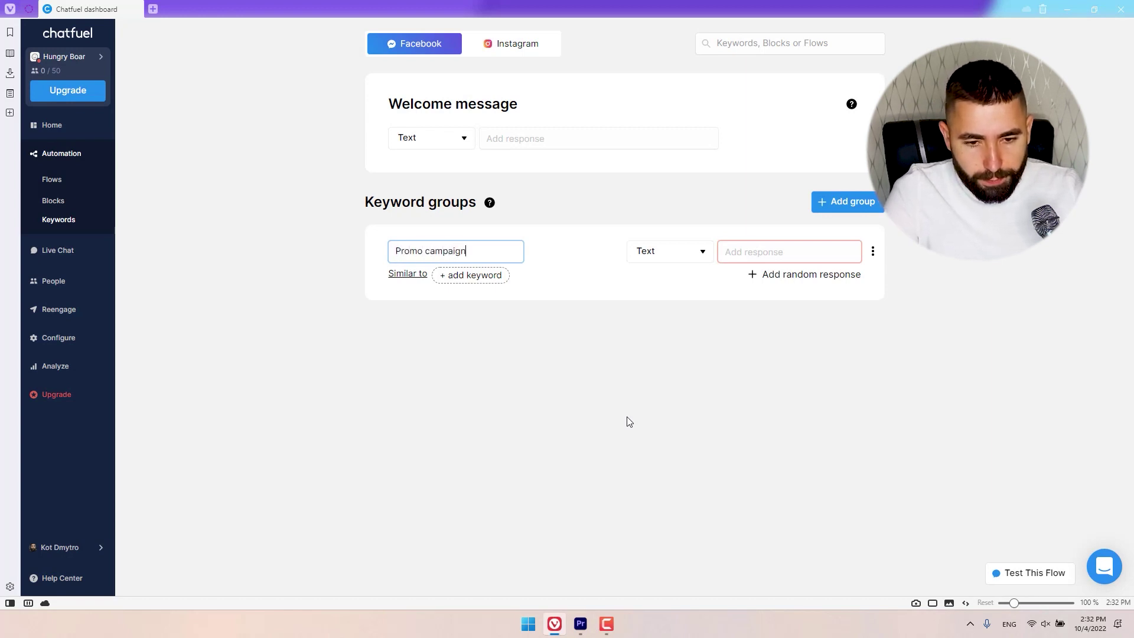
{"action": "key", "text": "Return"}
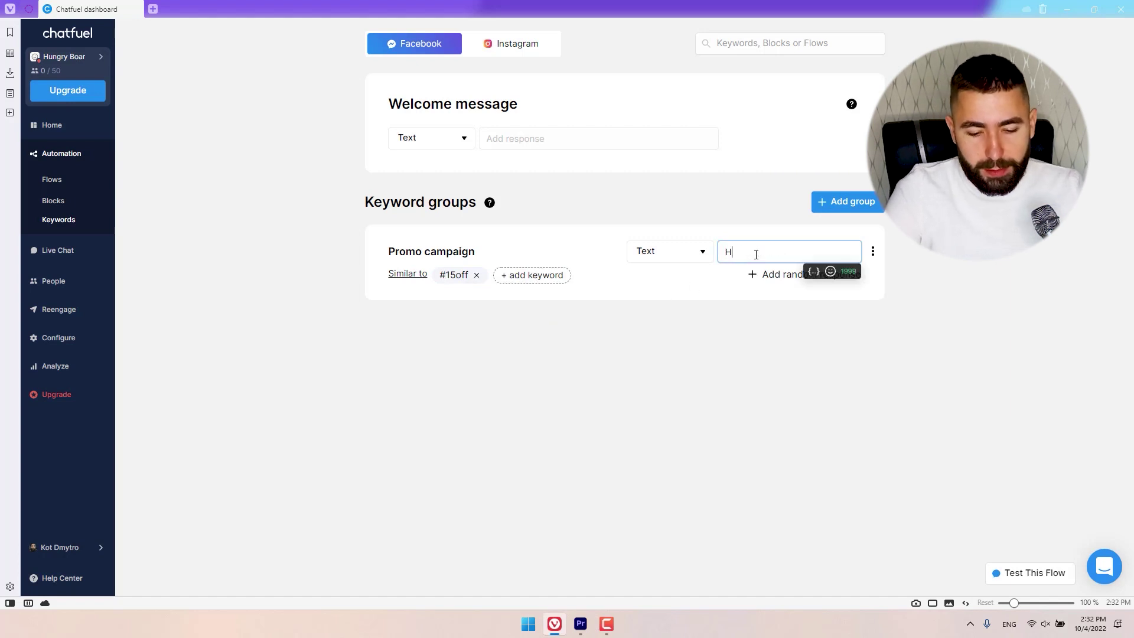
Step: Set the reply to 'Use SAVE15 to get 15% off your first purchase.' and test with #15off
{"action": "type", "text": ". Use SAVE15 to get 15% off your first purchase."}
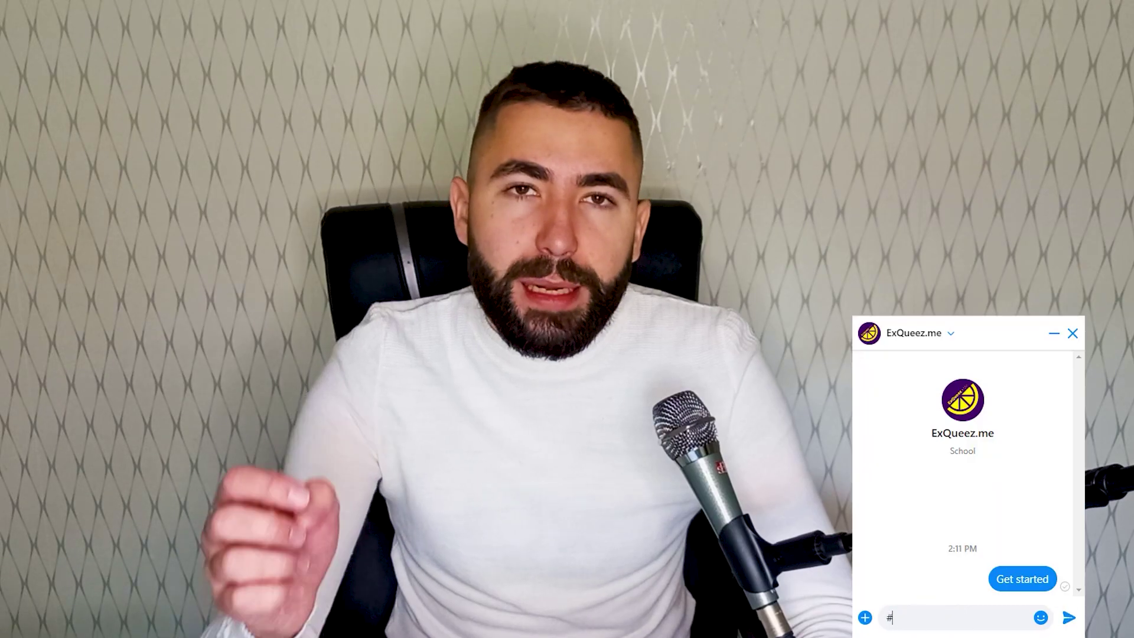
{"action": "type", "text": "#15"}
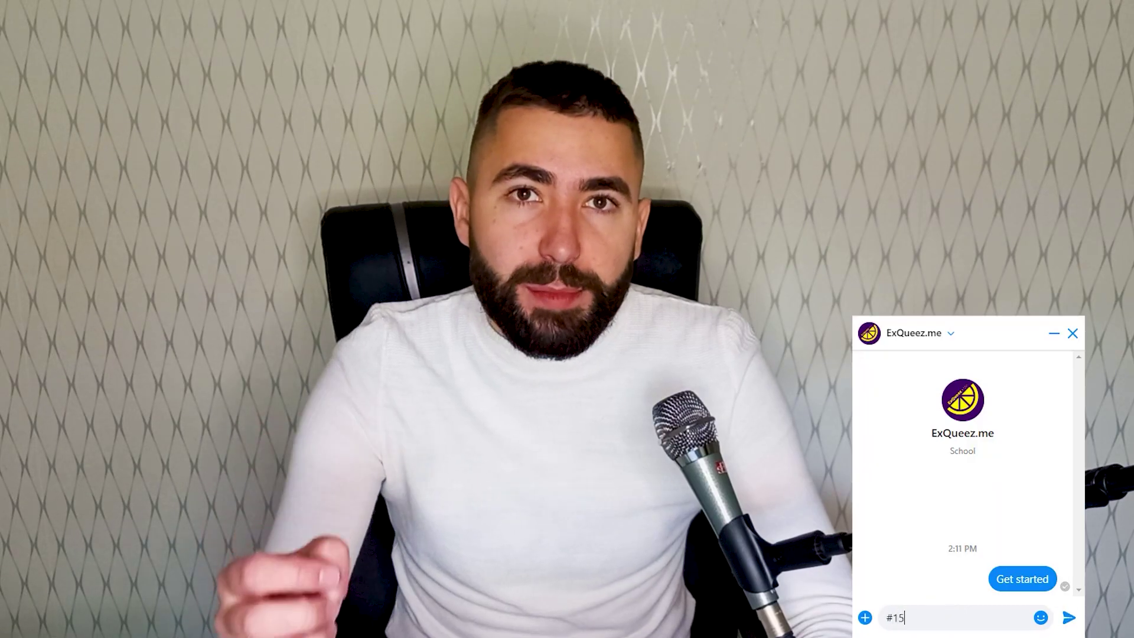
{"action": "type", "text": "off"}
{"action": "key", "text": "Return"}
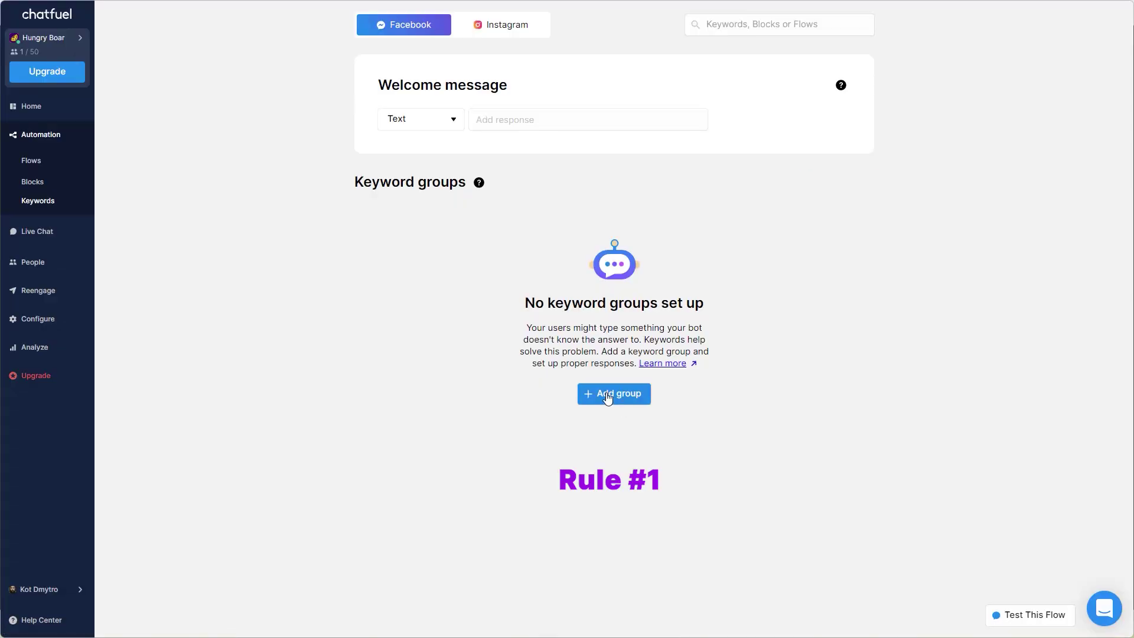
Step: Create a Summer promo group matching #summersale exactly, replying with code SMRSALE for 30% off
{"action": "left_click", "coordinate": [608, 395]}
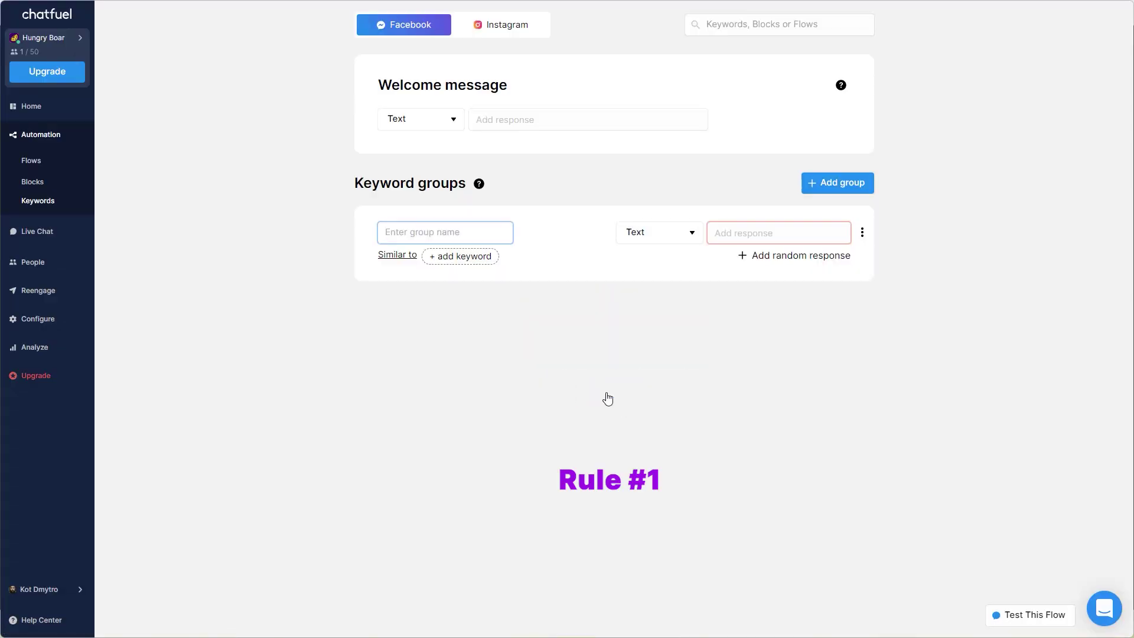
{"action": "type", "text": "P"}
{"action": "left_click", "coordinate": [466, 258]}
{"action": "type", "text": "#summersale"}
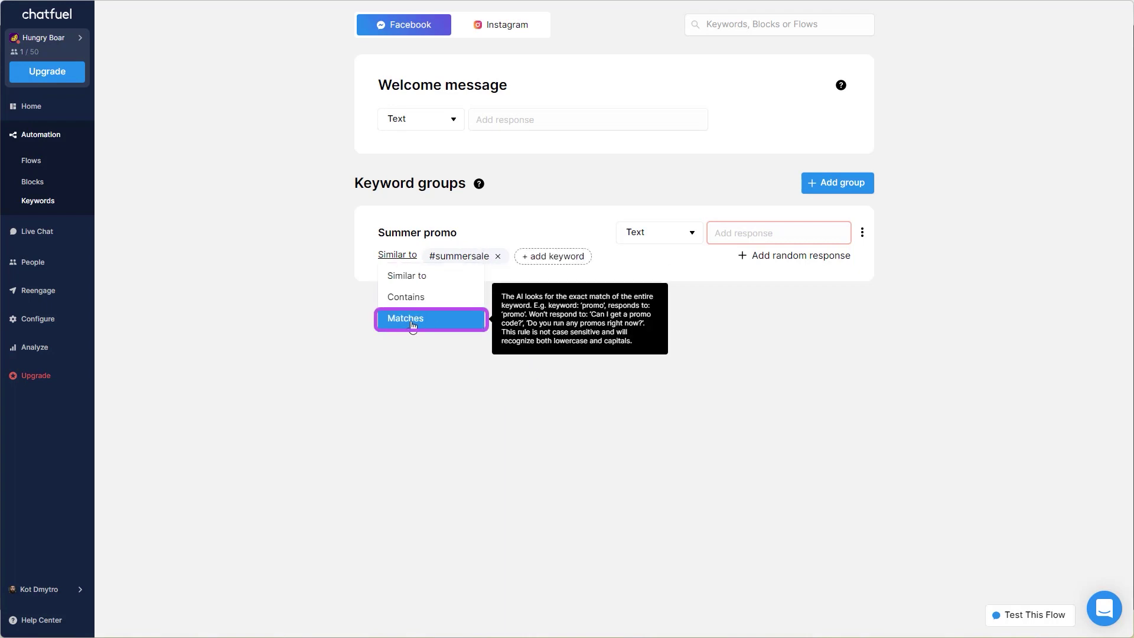
{"action": "left_click", "coordinate": [412, 320]}
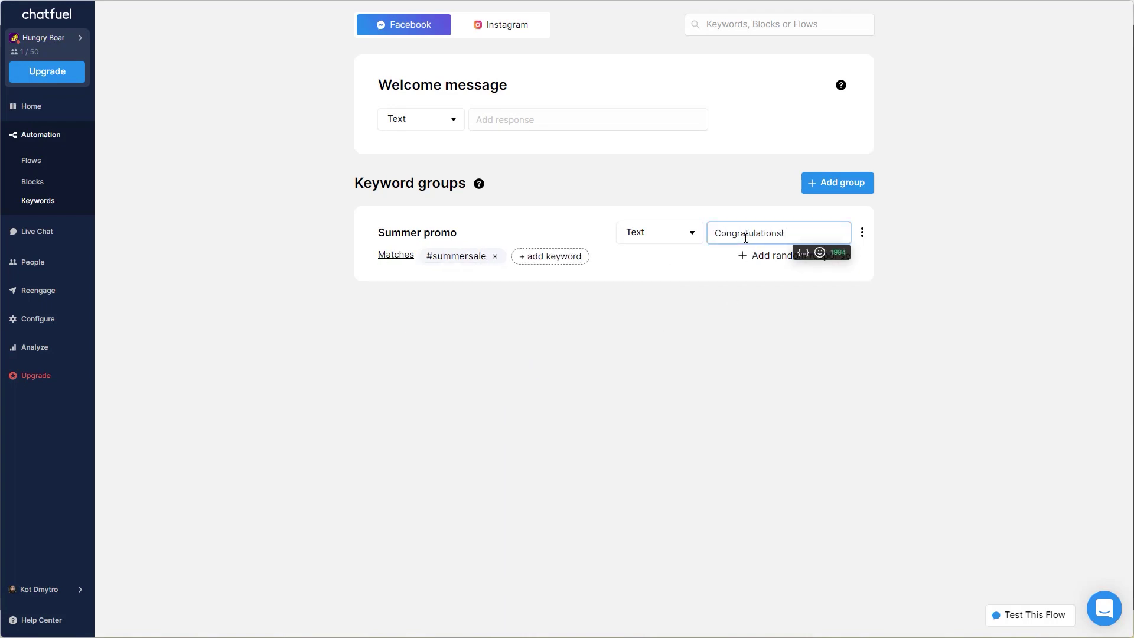
{"action": "type", "text": "Use promocode SMRSALE durin"}
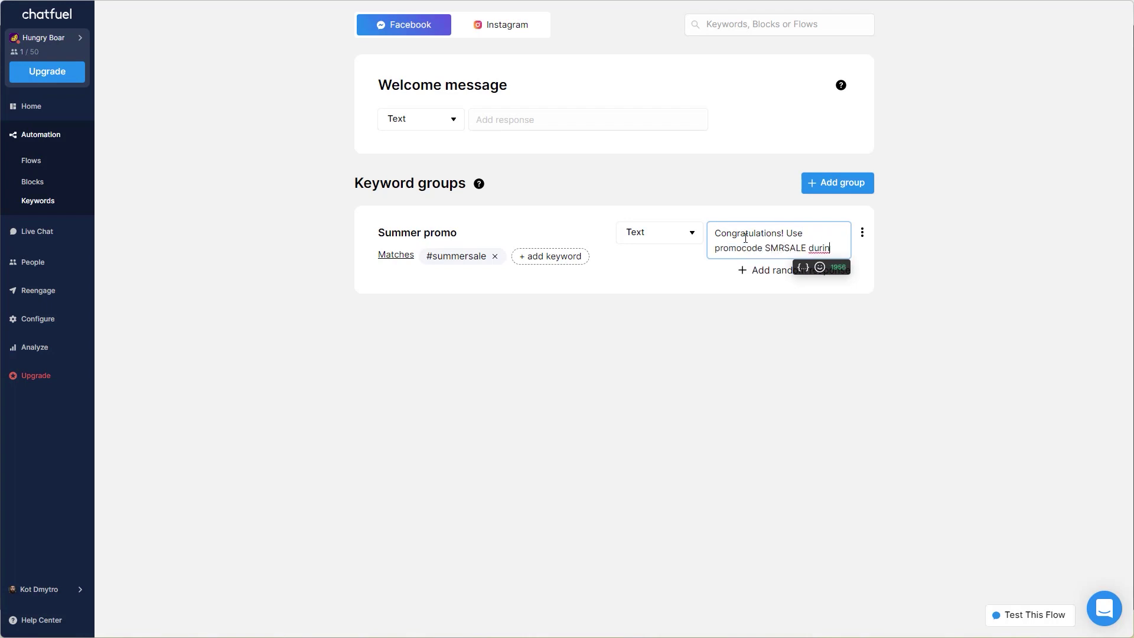
{"action": "key", "text": "BackSpace"}
{"action": "key", "text": "BackSpace"}
{"action": "key", "text": "BackSpace"}
{"action": "key", "text": "BackSpace"}
{"action": "key", "text": "BackSpace"}
{"action": "type", "text": "at checkout to apply 30% off your purchas"}
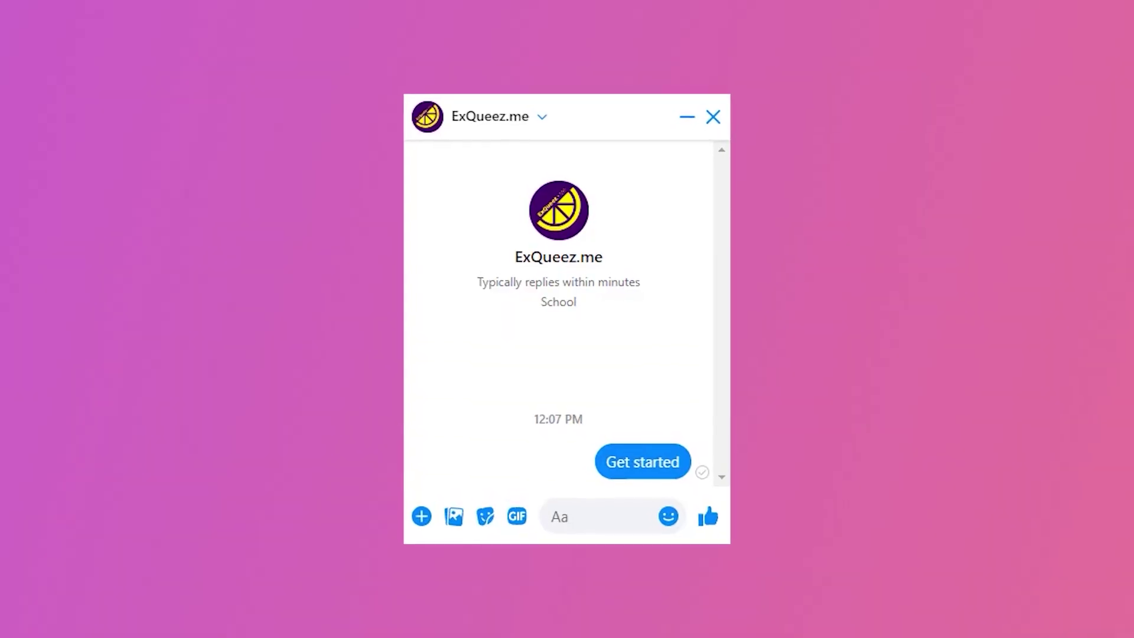
Step: Test #summersale in Messenger, then open the Refunds group's keyword match-type list
{"action": "type", "text": "#summersale"}
{"action": "key", "text": "Return"}
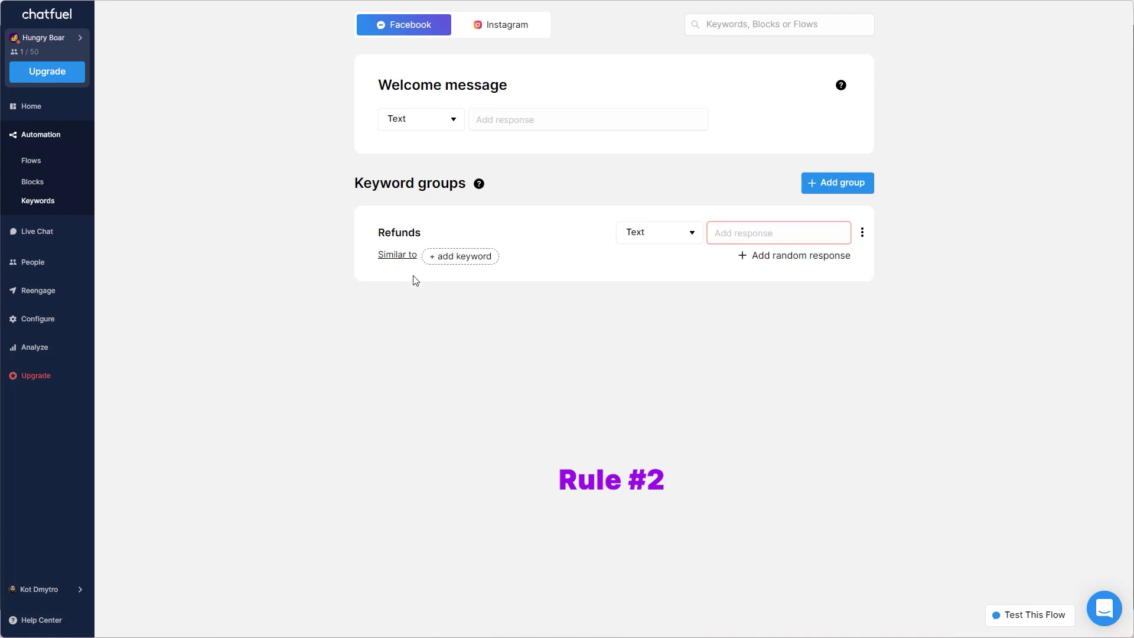
{"action": "left_click", "coordinate": [396, 254]}
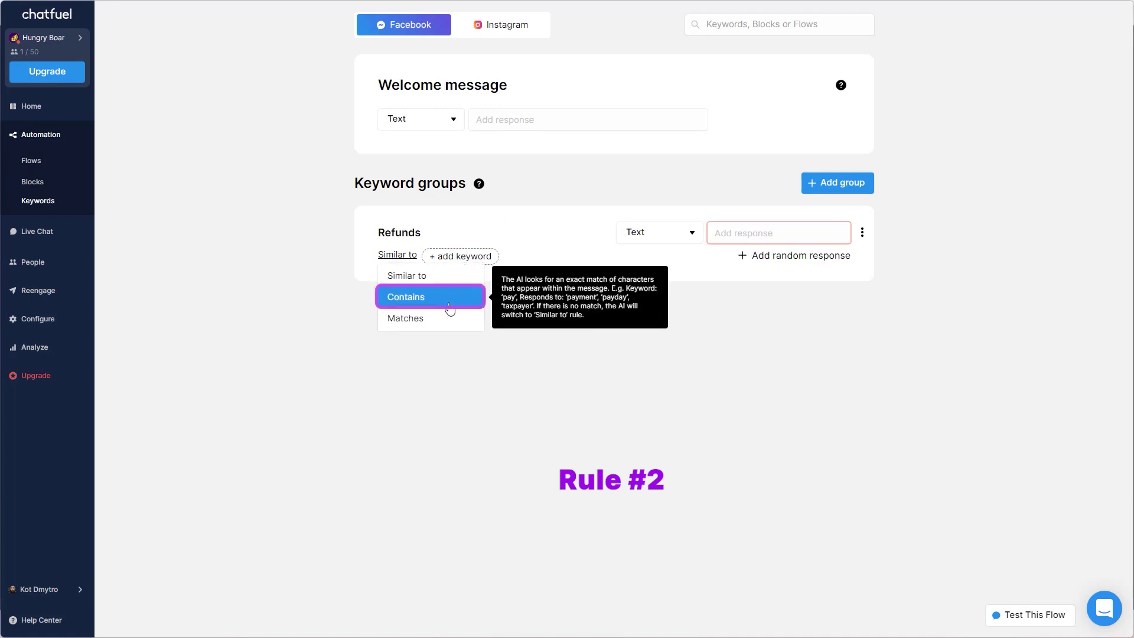
Step: Set the Refunds group to Contains matching with keywords refund, cancel and money back
{"action": "left_click", "coordinate": [448, 296]}
{"action": "left_click", "coordinate": [450, 260]}
{"action": "type", "text": "refund"}
{"action": "key", "text": "Return"}
{"action": "type", "text": "cancel"}
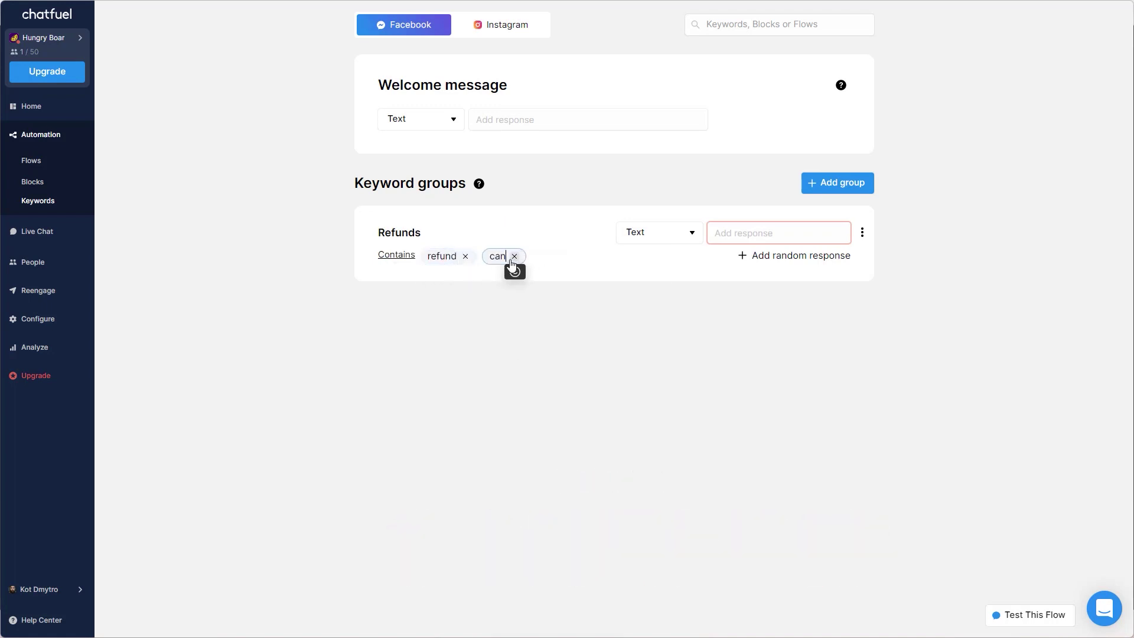
{"action": "key", "text": "Return"}
{"action": "left_click", "coordinate": [417, 277]}
{"action": "type", "text": "money back"}
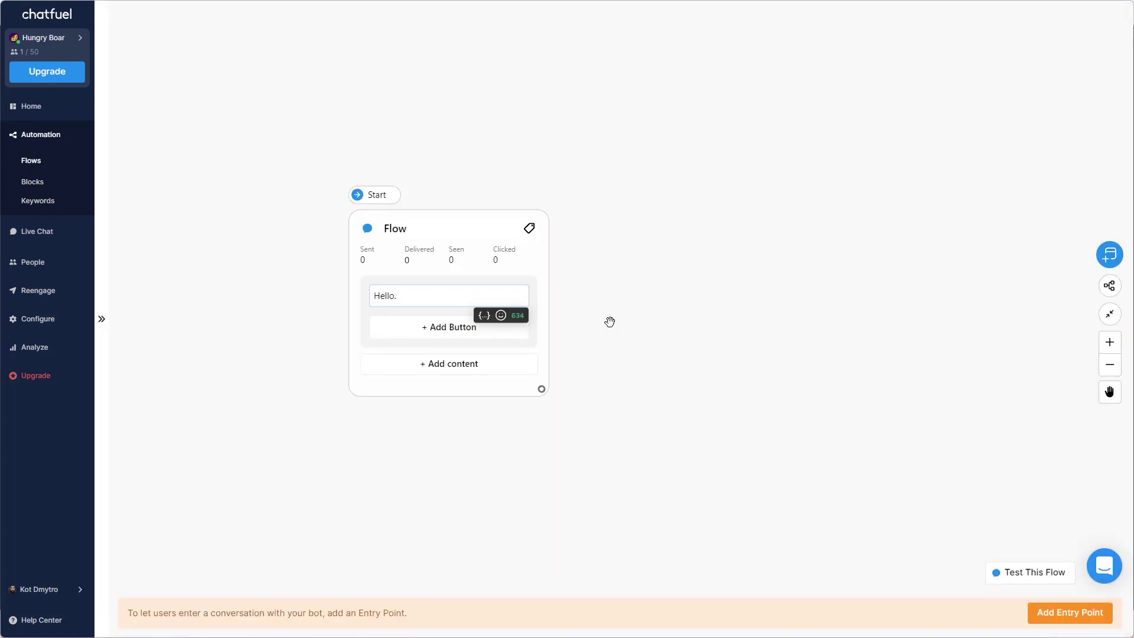
Step: Finish the operator-will-join reply, then test with 'Hi. I'd like to get a refund. Is it possible?'
{"action": "type", "text": "ll join you soon to a"}
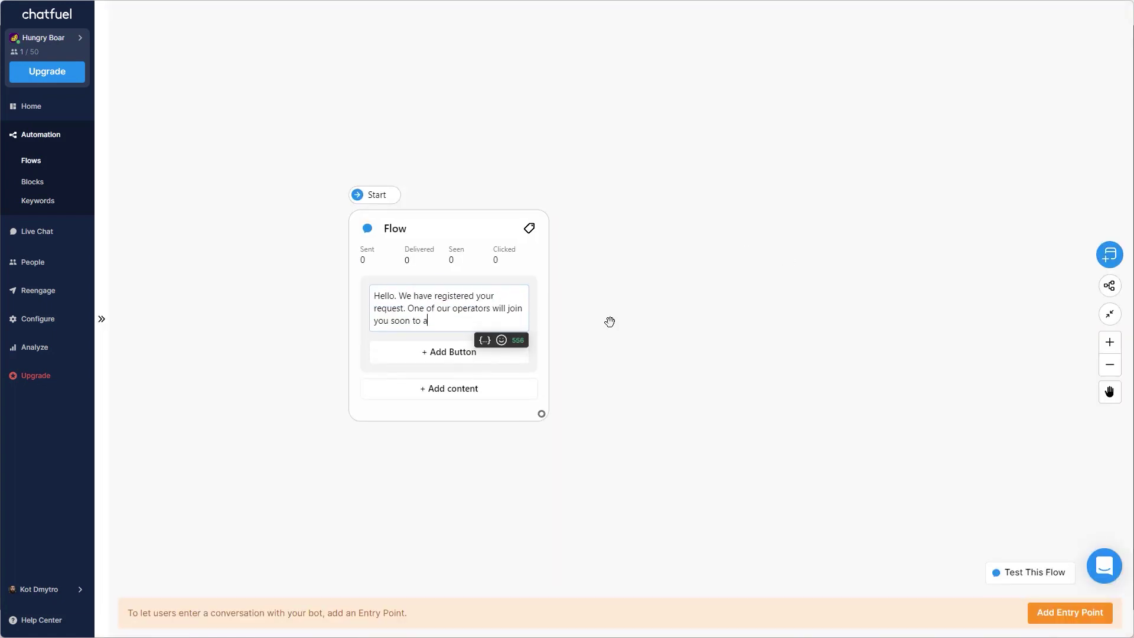
{"action": "type", "text": "s or cancellation."}
{"action": "left_click", "coordinate": [609, 321]}
{"action": "left_click_drag", "start_coordinate": [540, 393], "coordinate": [673, 230]}
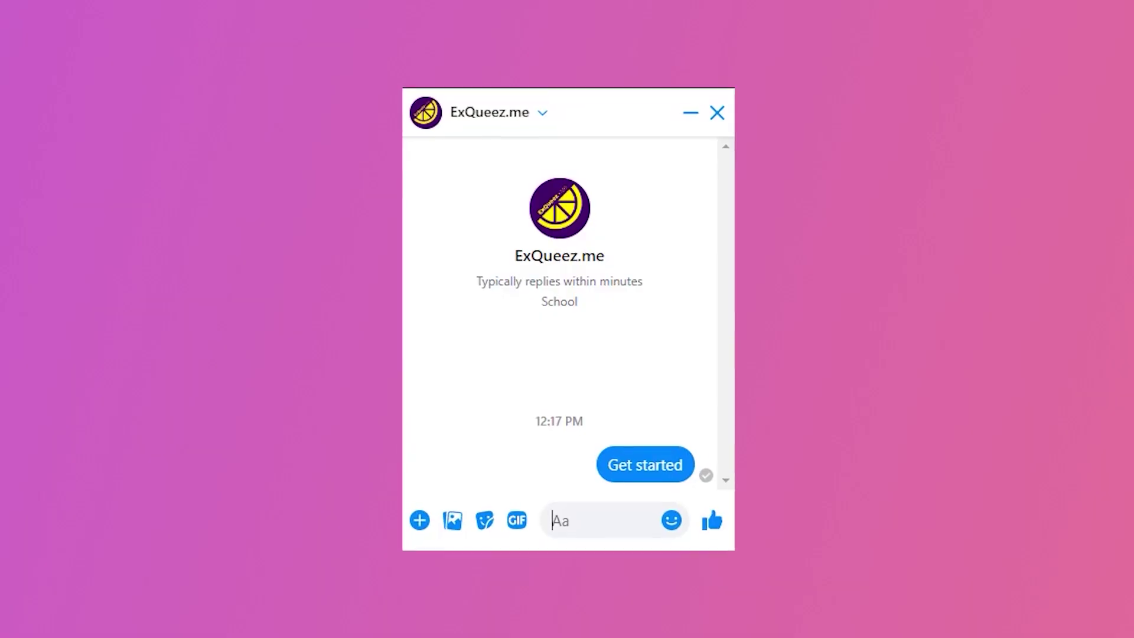
{"action": "type", "text": "Hi. I'd like to get a refu"}
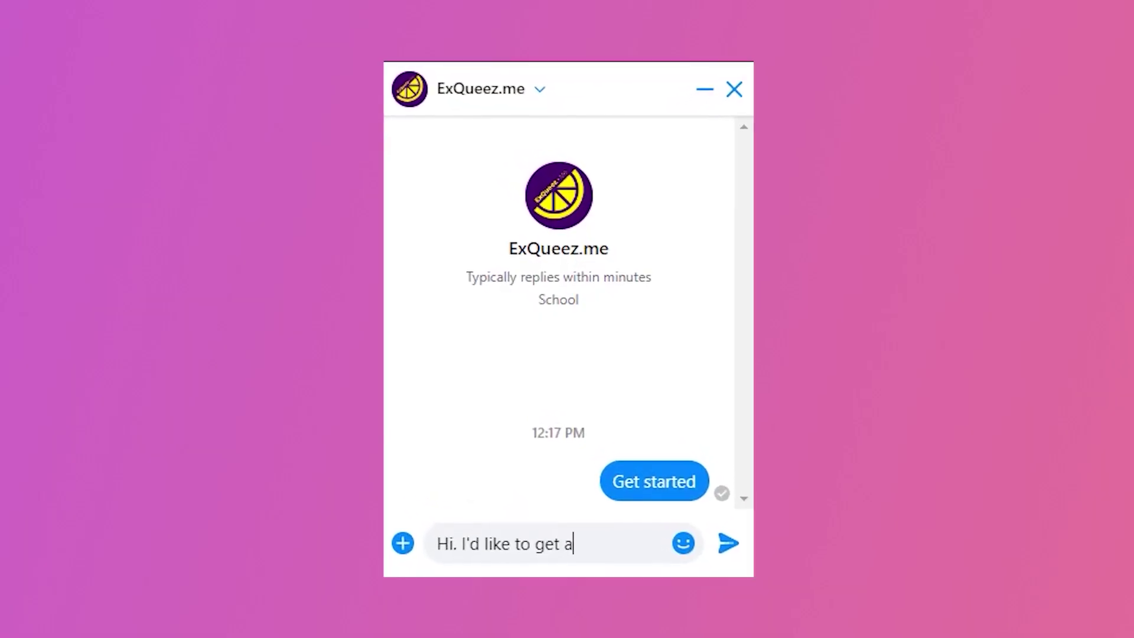
{"action": "type", "text": "nd. Is it possible?"}
{"action": "key", "text": "Return"}
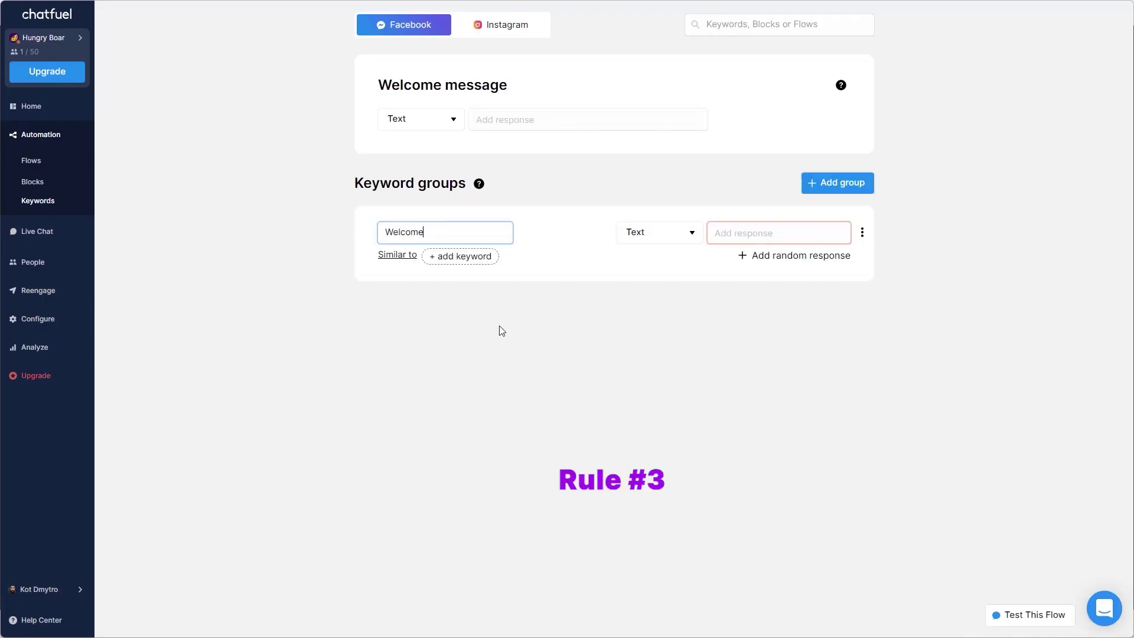
Step: Add keyword 'greetings' to the Welcome group and make it reply with the Similar to flow
{"action": "left_click", "coordinate": [397, 254]}
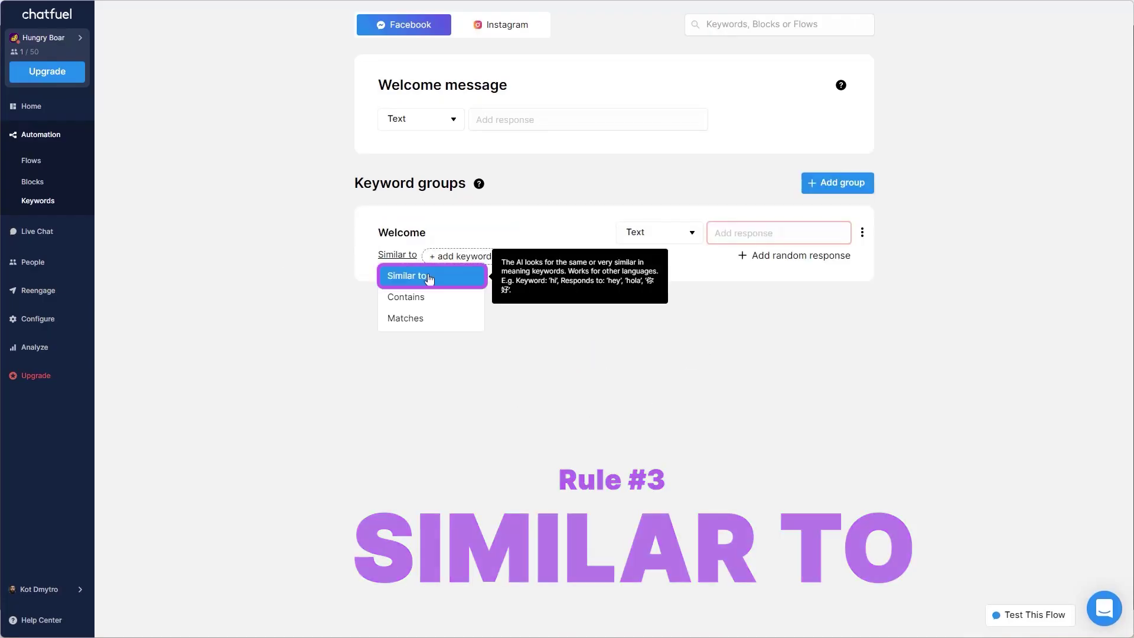
{"action": "left_click", "coordinate": [461, 260]}
{"action": "type", "text": "greetings"}
{"action": "key", "text": "Return"}
{"action": "left_click", "coordinate": [768, 232]}
{"action": "left_click", "coordinate": [753, 334]}
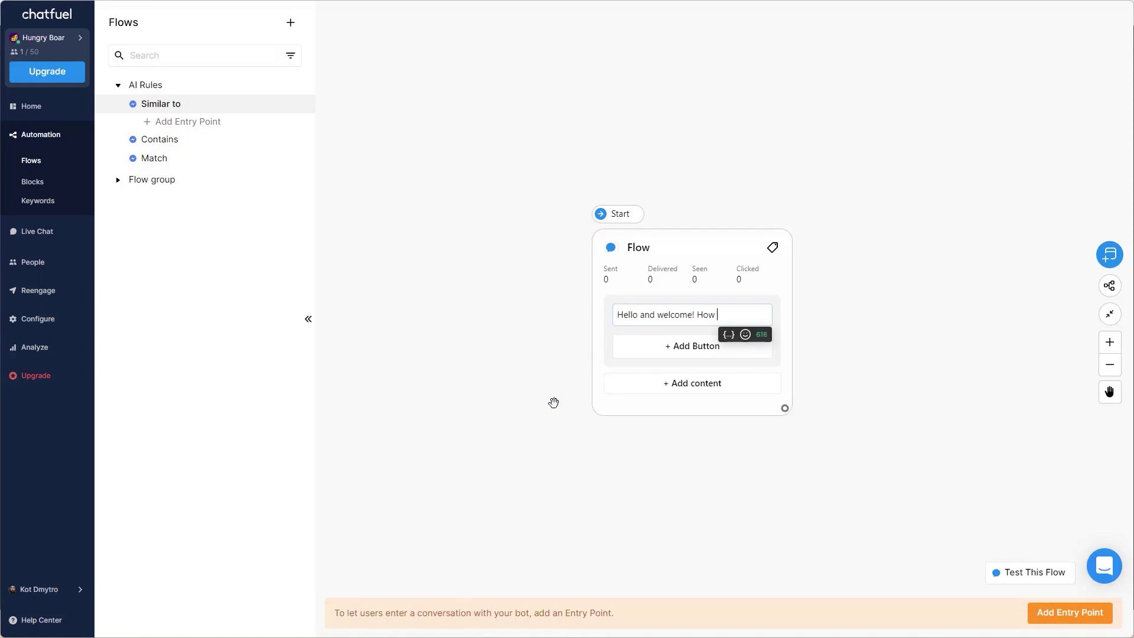
Step: Give the welcome message Go to store and Live support buttons, linking Live support to Live Chat
{"action": "type", "text": "can we help?"}
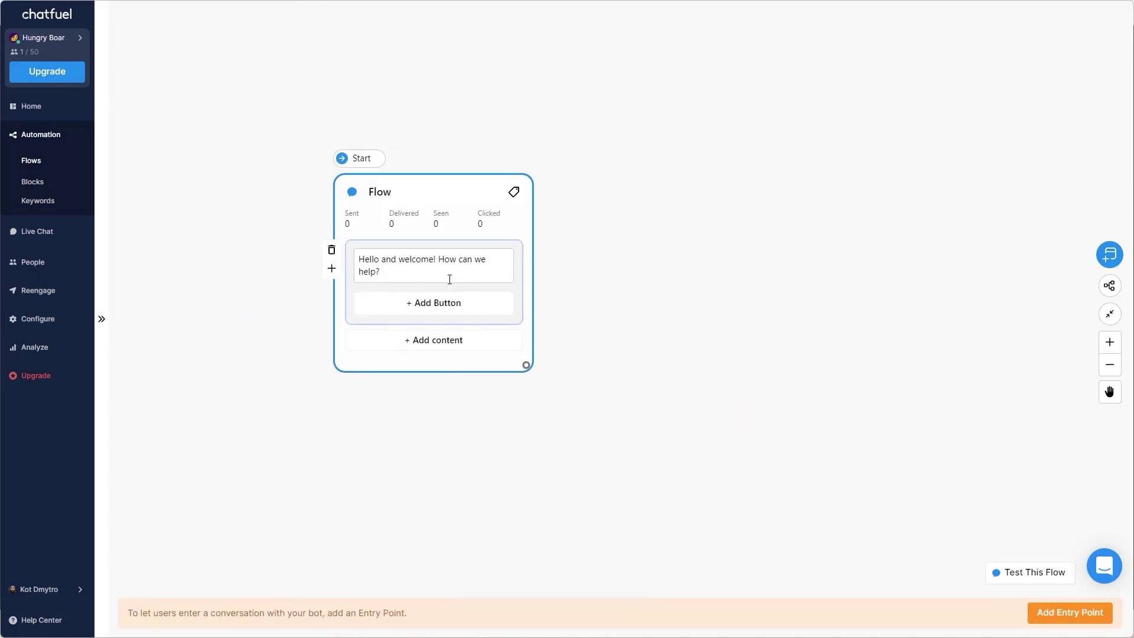
{"action": "left_click", "coordinate": [467, 303]}
{"action": "type", "text": "Go to store"}
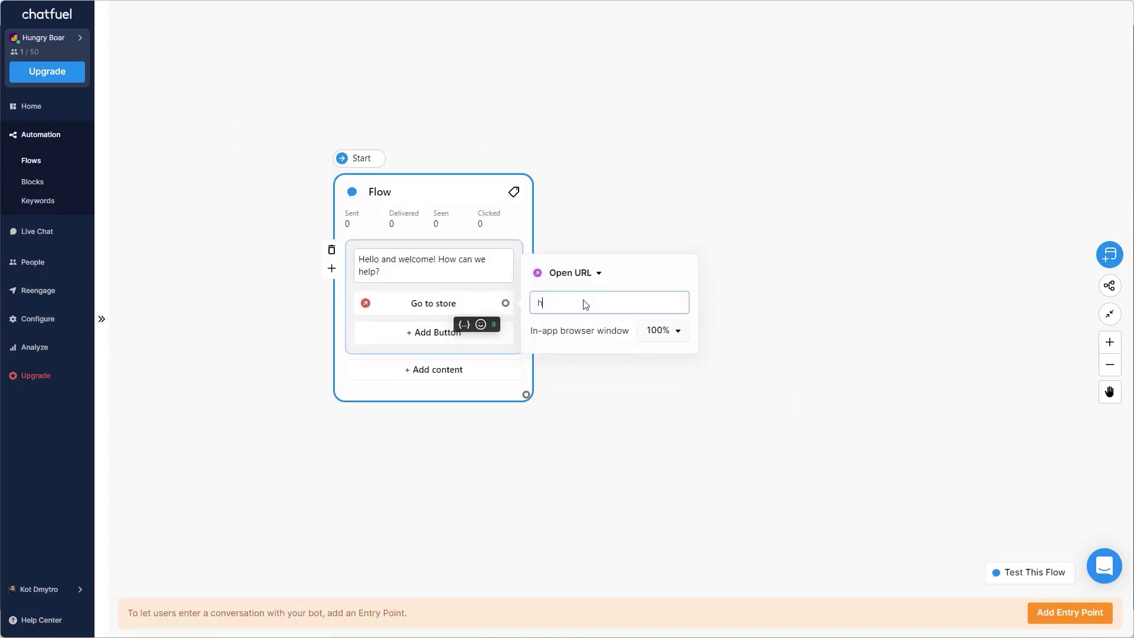
{"action": "type", "text": "store"}
{"action": "left_click", "coordinate": [434, 331]}
{"action": "type", "text": "Live support"}
{"action": "left_click_drag", "start_coordinate": [504, 332], "coordinate": [628, 197]}
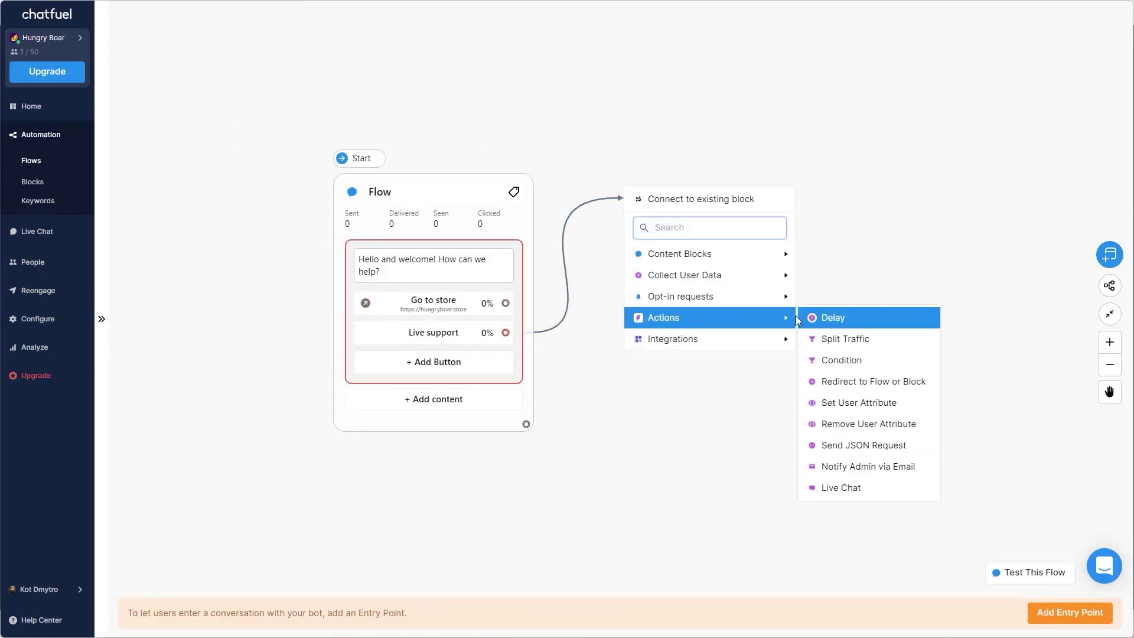
{"action": "left_click", "coordinate": [767, 484]}
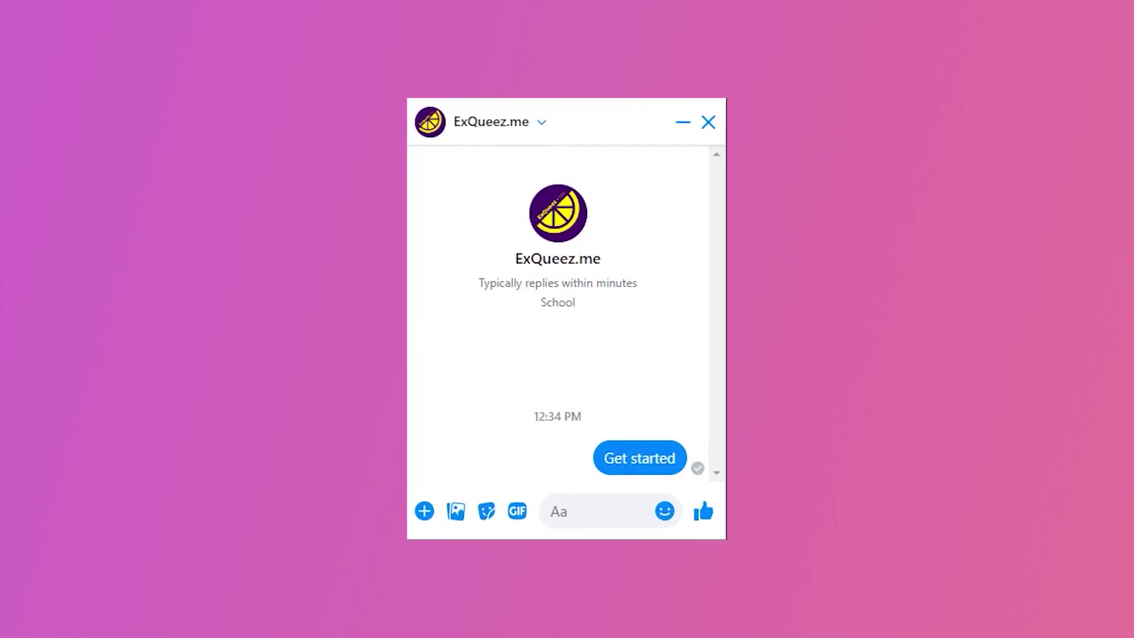
Step: Send 'Hey!' in the Messenger chat to trigger the welcome flow
{"action": "type", "text": "Hey"}
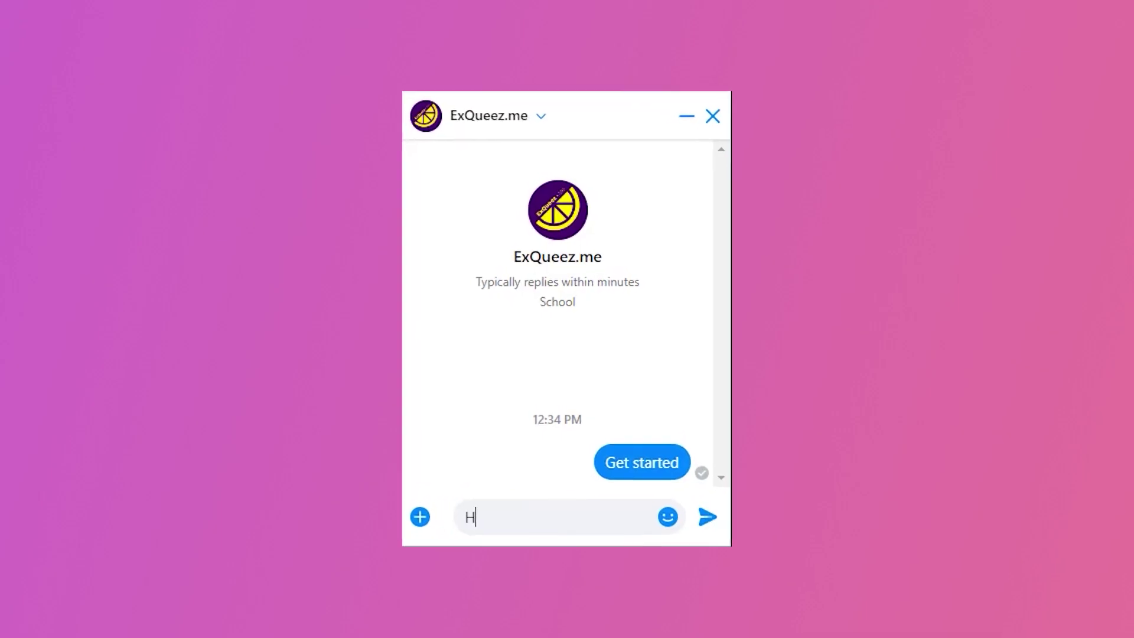
{"action": "type", "text": "!"}
{"action": "key", "text": "Return"}
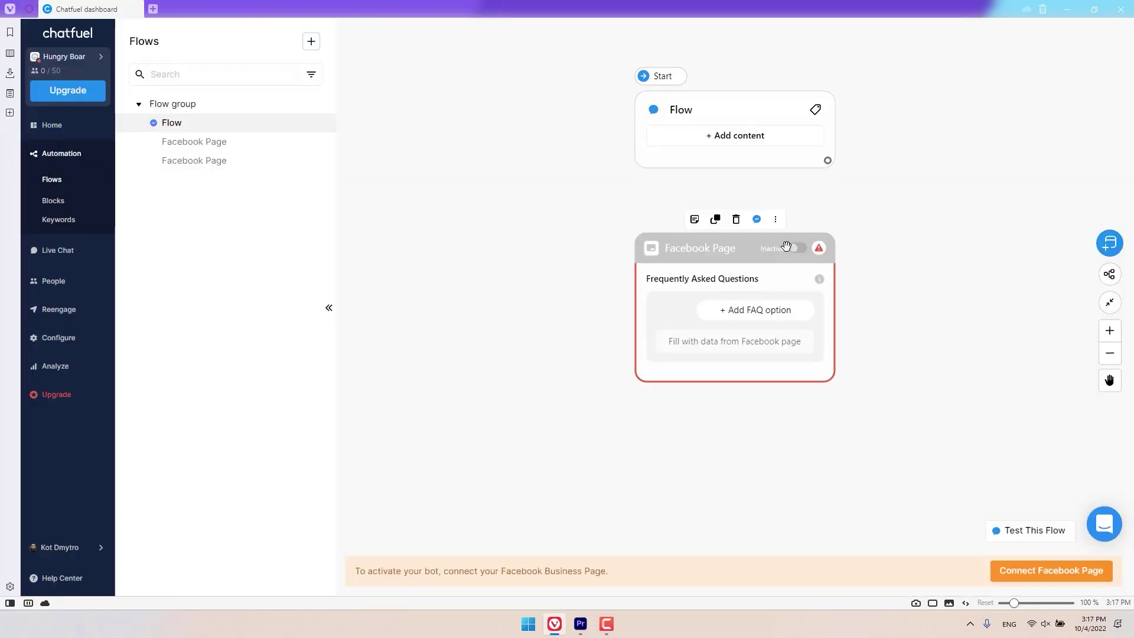
Step: Rename the flow to '15off flow'
{"action": "left_click_drag", "start_coordinate": [786, 246], "coordinate": [549, 101]}
{"action": "double_click", "coordinate": [171, 122]}
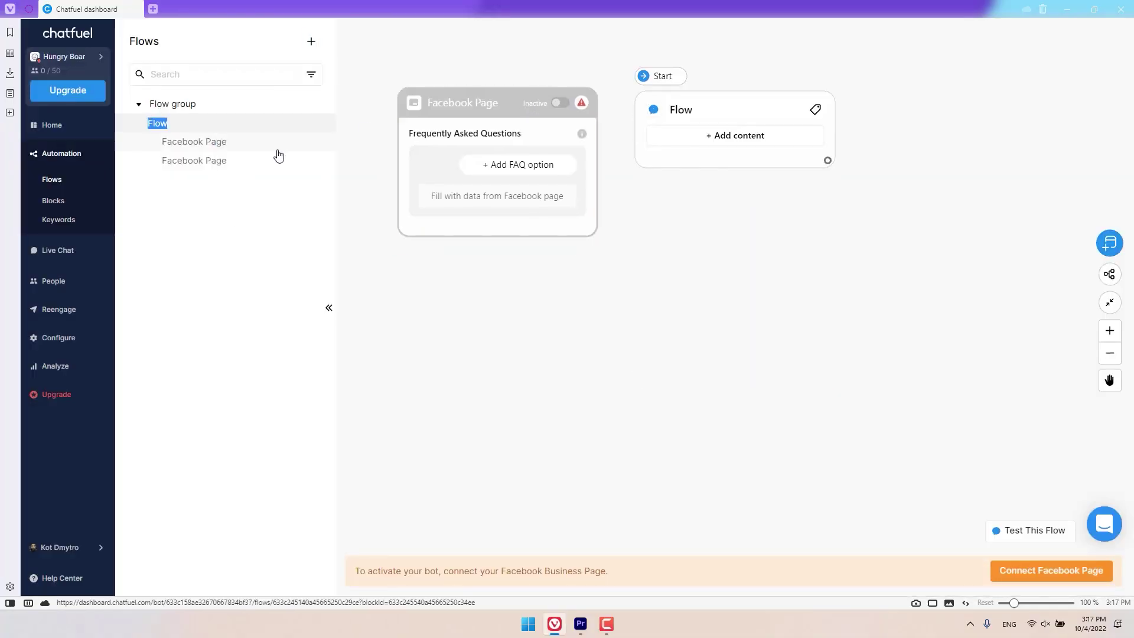
{"action": "type", "text": "15off flow"}
{"action": "key", "text": "Return"}
{"action": "left_click", "coordinate": [850, 221]}
{"action": "left_click", "coordinate": [868, 258]}
{"action": "type", "text": "Hi! Thanks for contacting us."}
{"action": "left_click", "coordinate": [893, 384]}
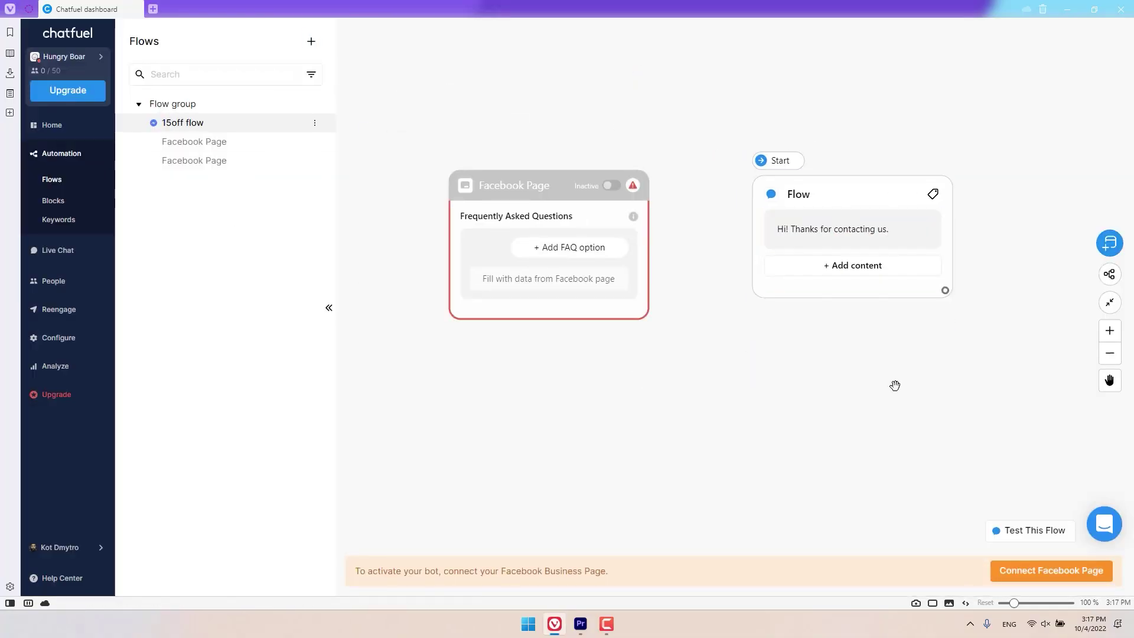
{"action": "left_click", "coordinate": [854, 264]}
{"action": "type", "text": "Use SAVE15 at checkout to get 15%off your first purchase"}
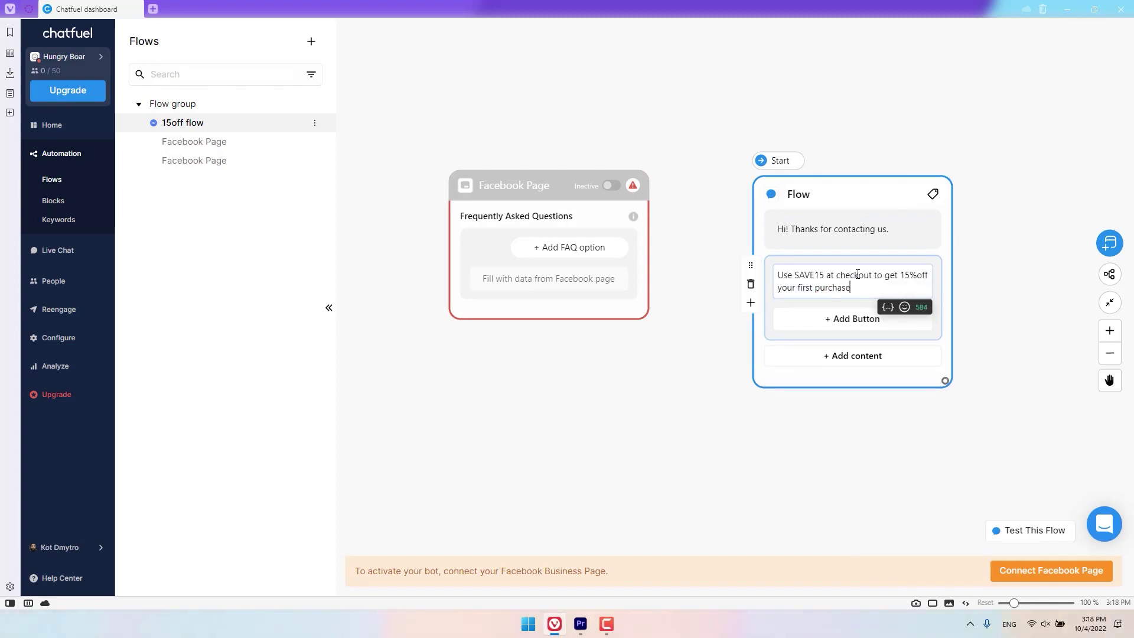
{"action": "type", "text": "."}
{"action": "left_click", "coordinate": [852, 319]}
{"action": "left_click", "coordinate": [992, 361]}
{"action": "type", "text": "https://hungryboar.shop/specials/"}
{"action": "left_click", "coordinate": [853, 318]}
{"action": "type", "text": "Go to store"}
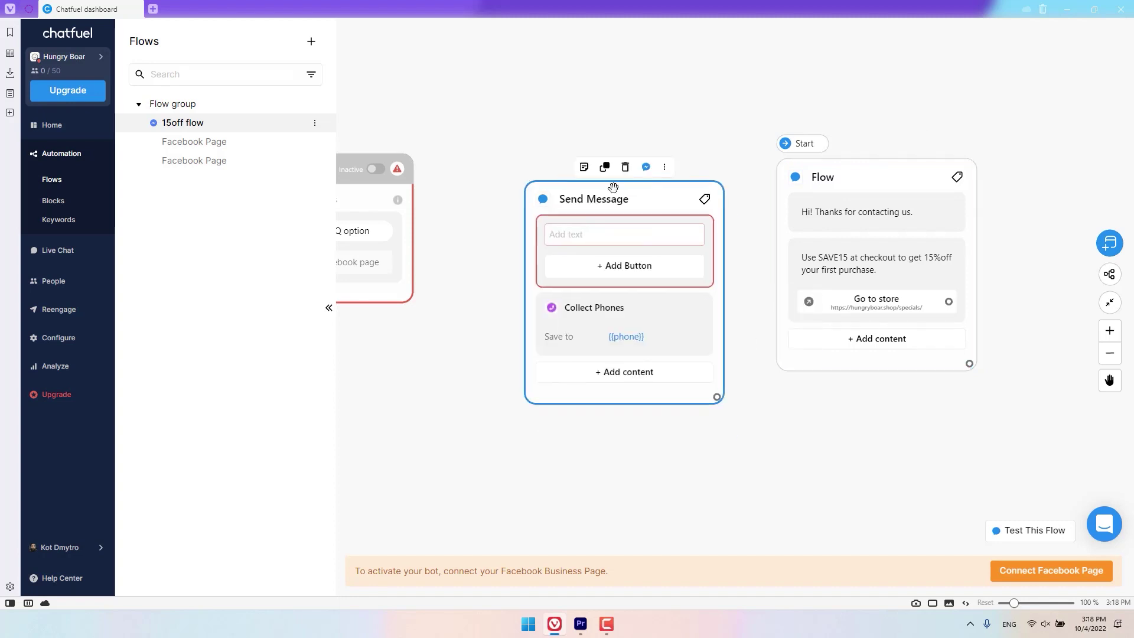
Step: Build a Send Message step asking for a phone number via Collect Phones, linked to the promo
{"action": "left_click_drag", "start_coordinate": [815, 215], "coordinate": [609, 225]}
{"action": "left_click", "coordinate": [622, 314]}
{"action": "type", "text": "Please, leave your phon"}
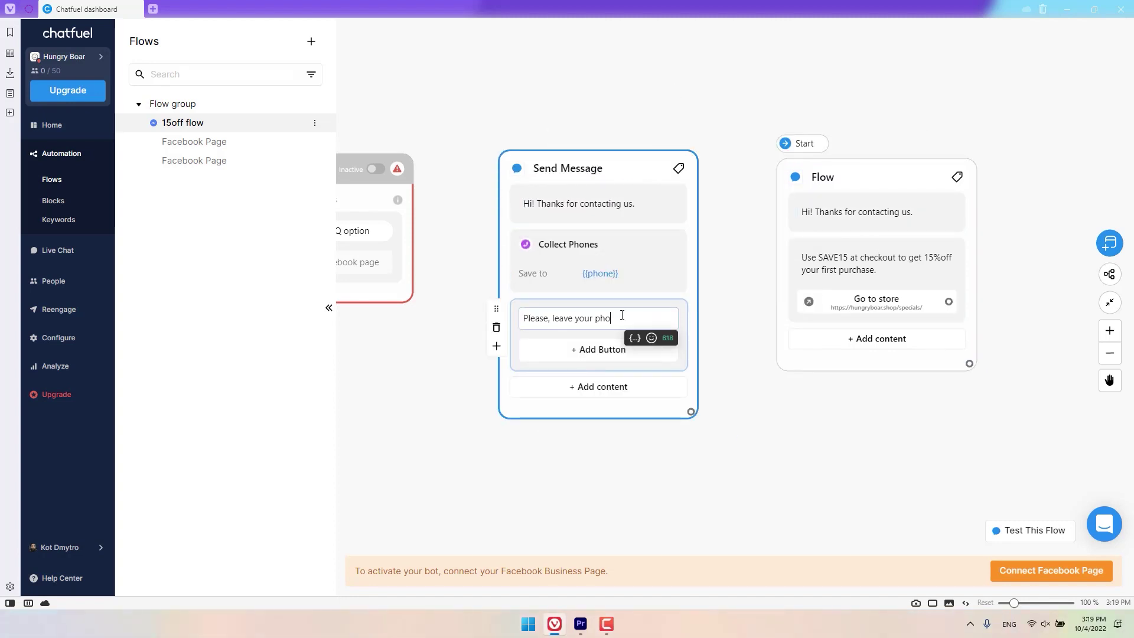
{"action": "type", "text": "e number below to get your 15% off promocode."}
{"action": "left_click_drag", "start_coordinate": [496, 308], "coordinate": [496, 246]}
{"action": "left_click_drag", "start_coordinate": [689, 400], "coordinate": [873, 183]}
Step: Add a Claim promocode FAQ option on the Facebook Page node linked to Send Message
{"action": "left_click_drag", "start_coordinate": [361, 368], "coordinate": [610, 408]}
{"action": "left_click", "coordinate": [566, 278]}
{"action": "type", "text": "Claim promocode"}
{"action": "left_click_drag", "start_coordinate": [630, 279], "coordinate": [738, 224]}
{"action": "scroll", "coordinate": [566, 398], "scroll_direction": "down", "scroll_amount": 2}
{"action": "left_click", "coordinate": [329, 308]}
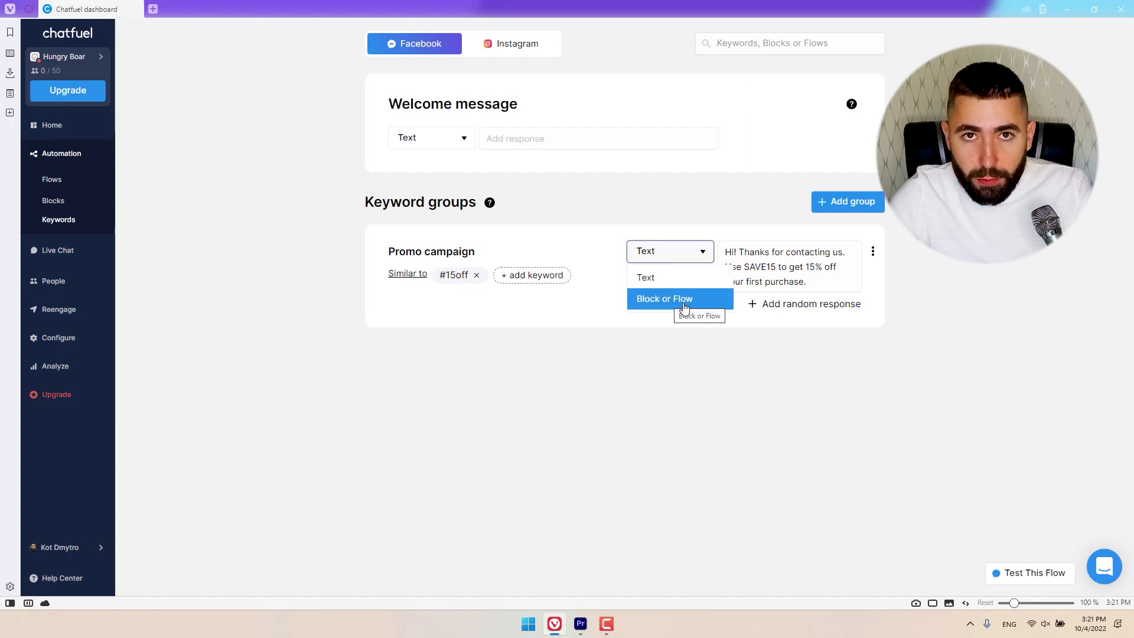
Step: Switch the Promo campaign reply from Text to the '15off flow'
{"action": "left_click", "coordinate": [685, 299]}
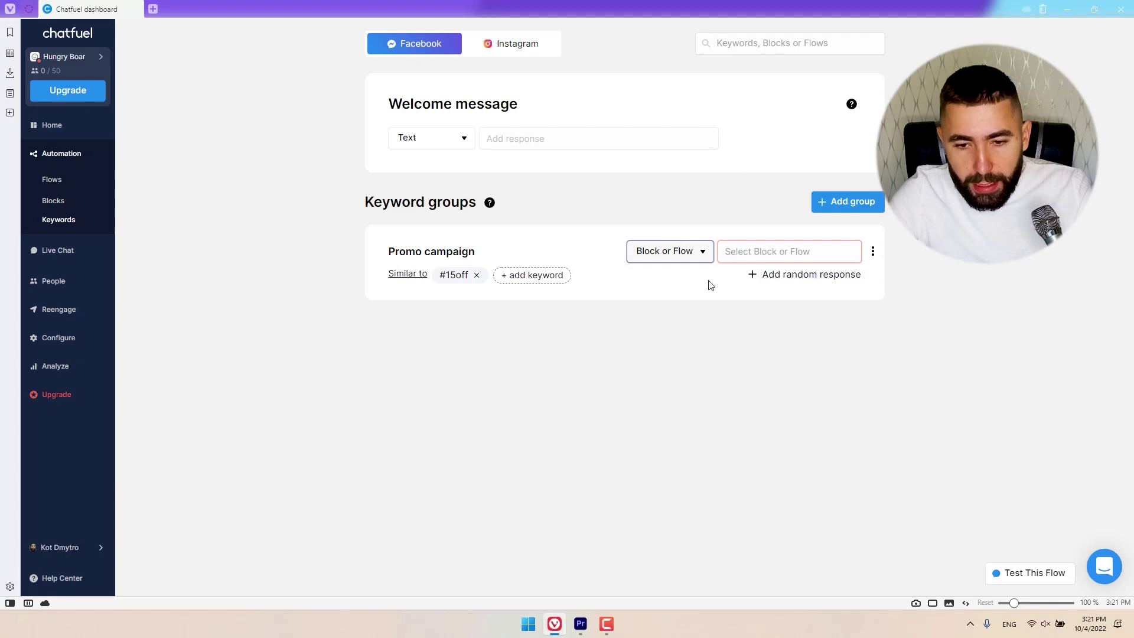
{"action": "left_click", "coordinate": [754, 254]}
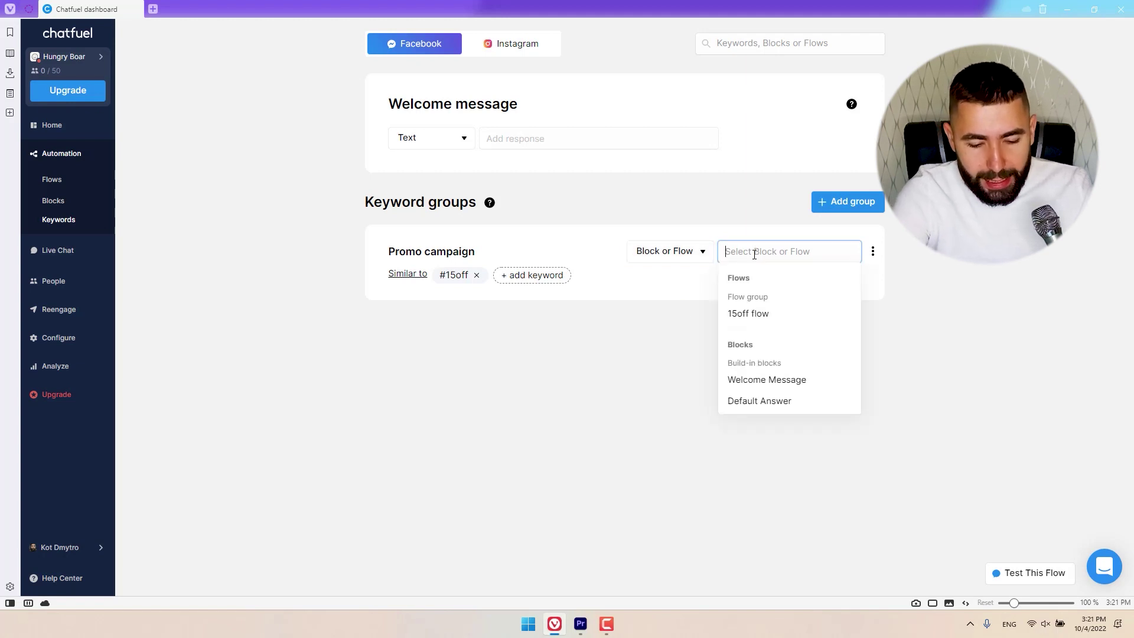
{"action": "type", "text": "15"}
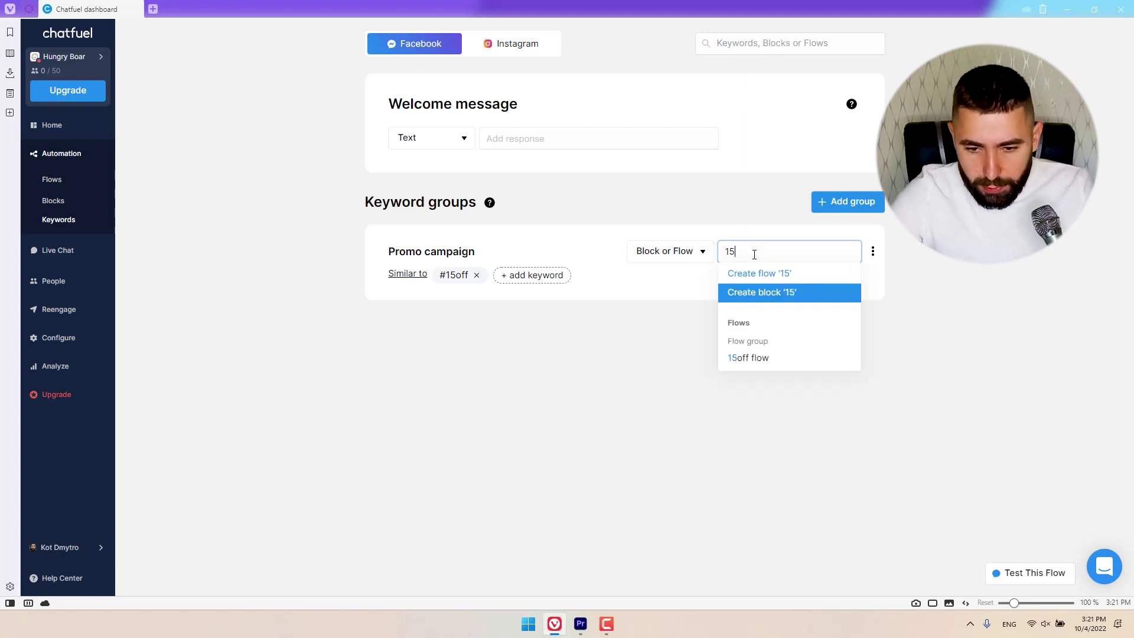
{"action": "left_click", "coordinate": [755, 362]}
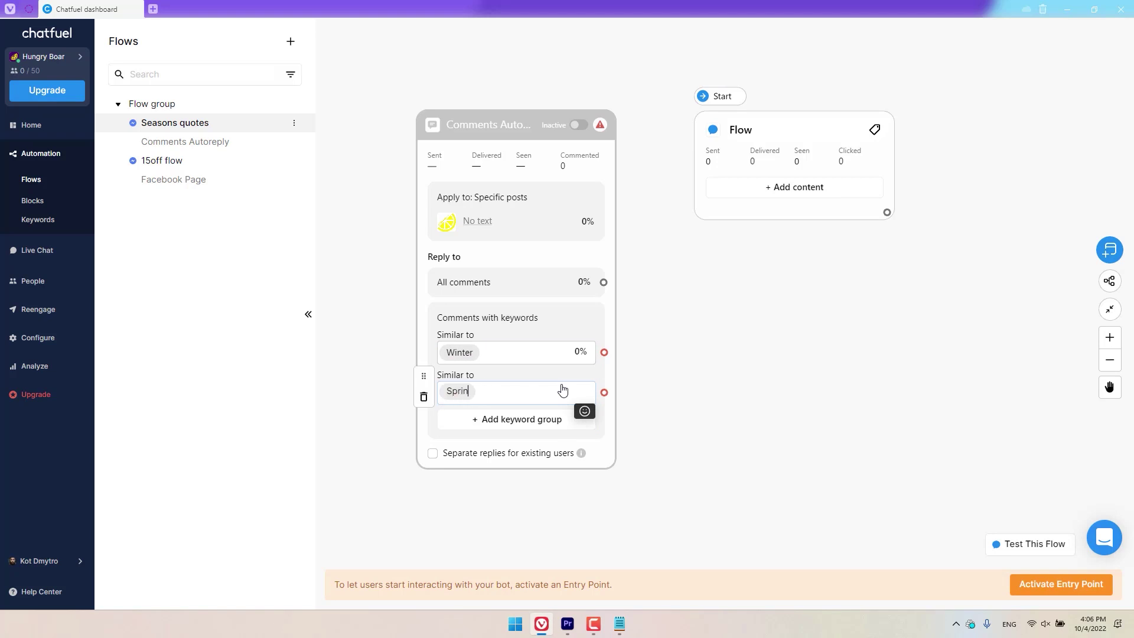
Step: Add a Summer keyword group and another group below it for Autumn/Fall
{"action": "type", "text": "g"}
{"action": "left_click", "coordinate": [534, 420]}
{"action": "type", "text": "Summer"}
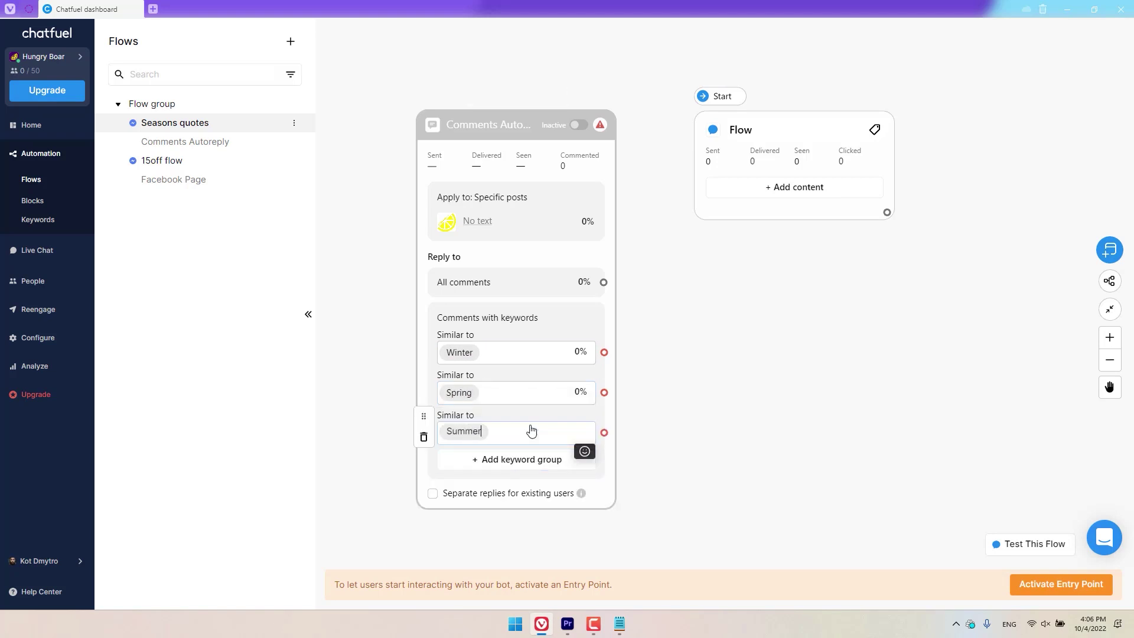
{"action": "left_click", "coordinate": [530, 464]}
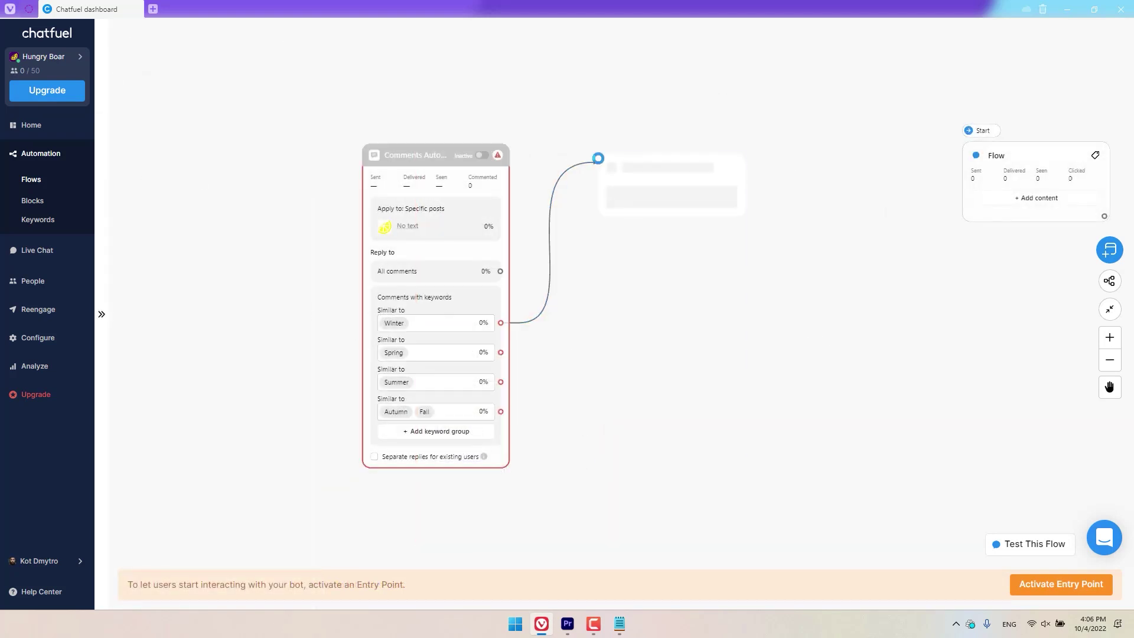
Step: Paste the winter quote and its author into the Winter comments' private reply
{"action": "key", "text": "alt+Tab"}
{"action": "left_click_drag", "start_coordinate": [87, 352], "coordinate": [145, 373]}
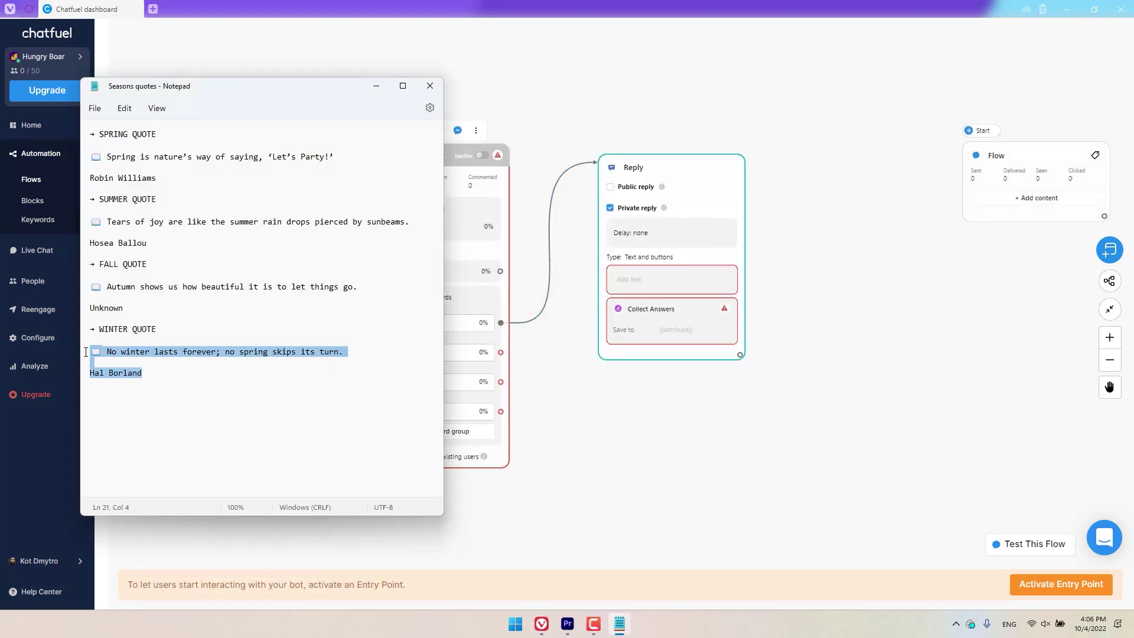
{"action": "key", "text": "alt+Tab"}
{"action": "left_click", "coordinate": [679, 280]}
{"action": "type", "text": "📖 No winter lasts forever; no spring skips its turn.  Hal Borland"}
{"action": "left_click", "coordinate": [795, 384]}
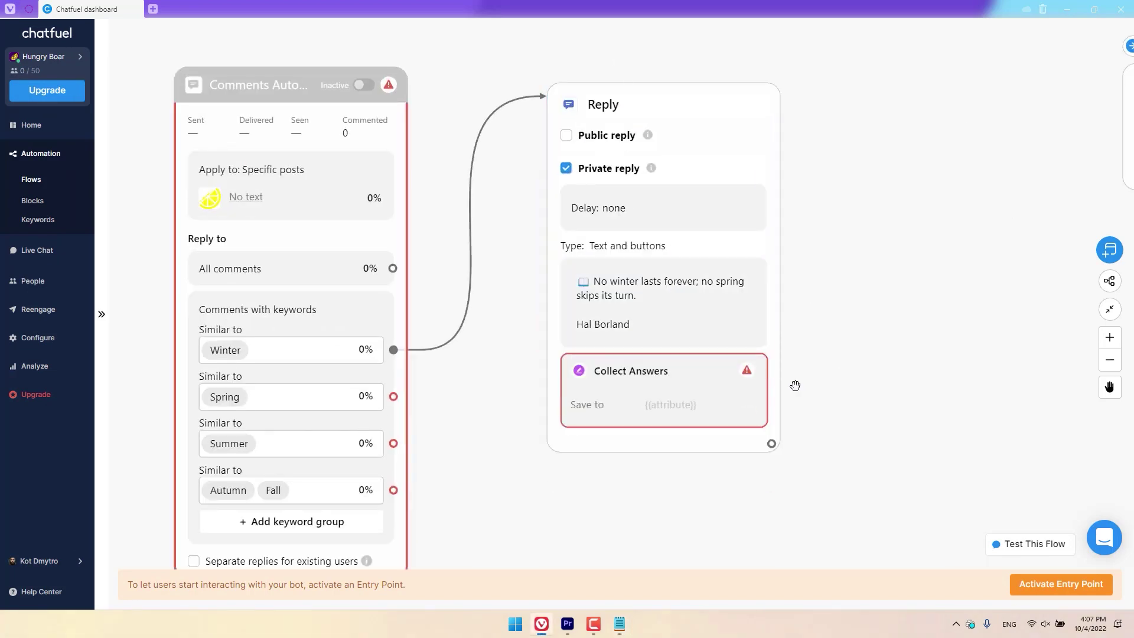
Step: Set the reply delay to 30 seconds and save answers to {{seasoncomments}}
{"action": "type", "text": "30"}
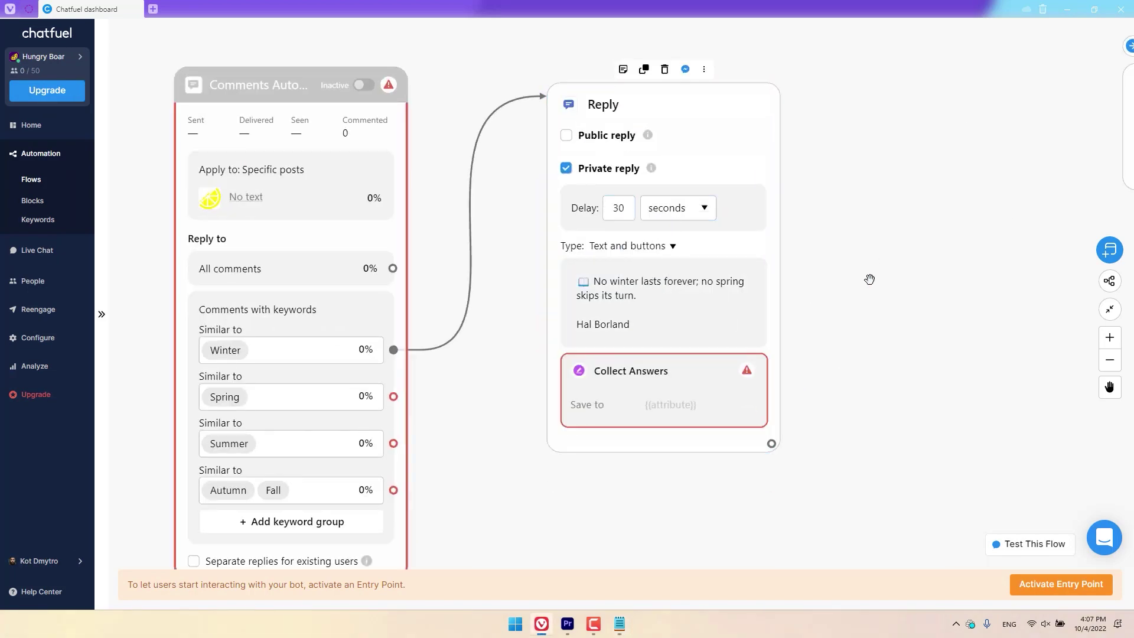
{"action": "left_click", "coordinate": [631, 371]}
{"action": "type", "text": "seasoncomments"}
{"action": "left_click", "coordinate": [848, 292]}
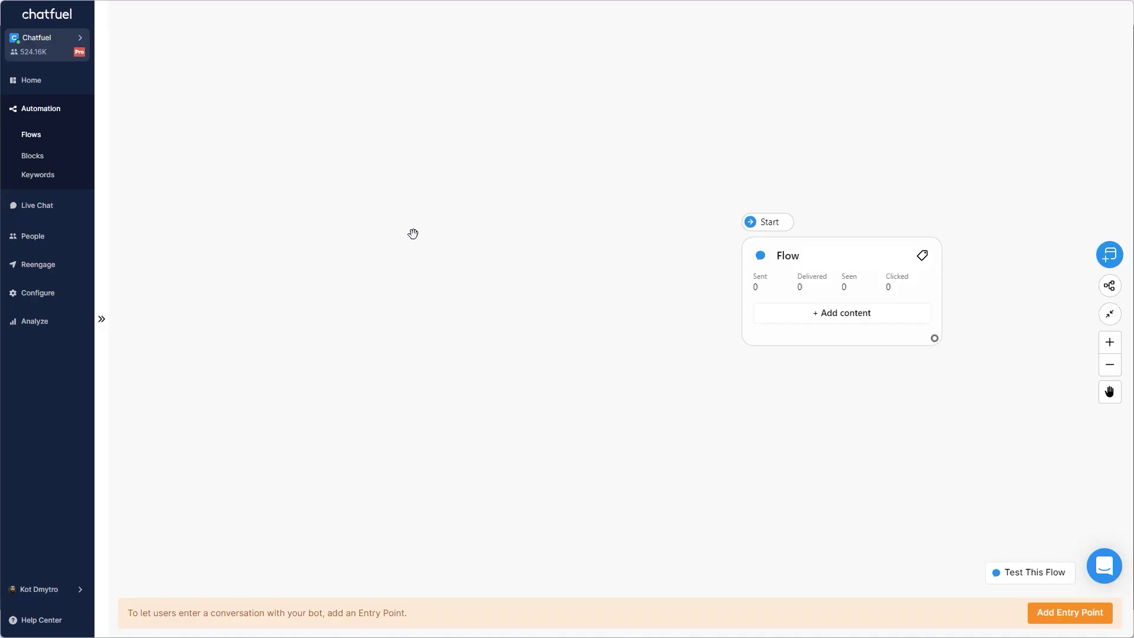
Step: Add a Comments Autoreply entry point limited to specific posts, and save the selected posts
{"action": "right_click", "coordinate": [413, 234]}
{"action": "left_click", "coordinate": [667, 363]}
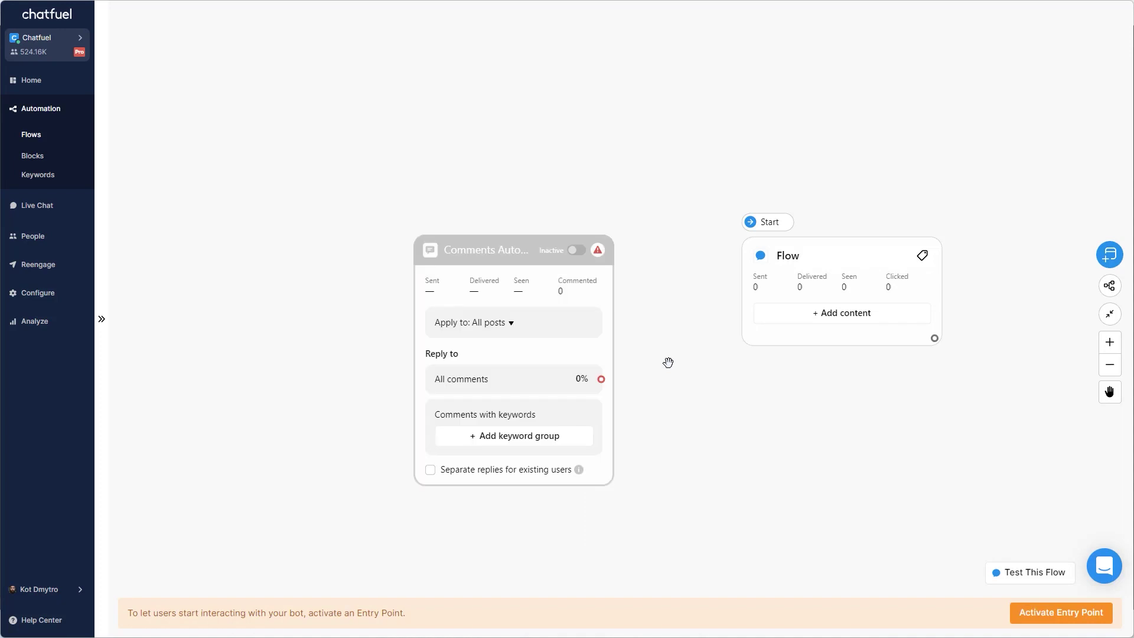
{"action": "left_click", "coordinate": [542, 356]}
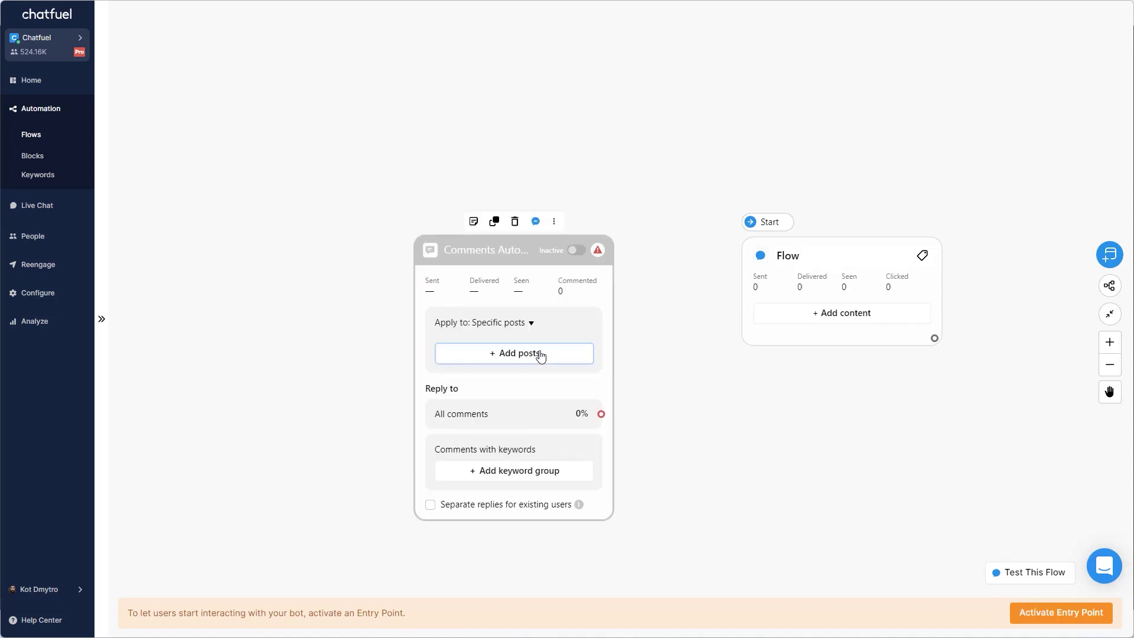
{"action": "left_click", "coordinate": [502, 354]}
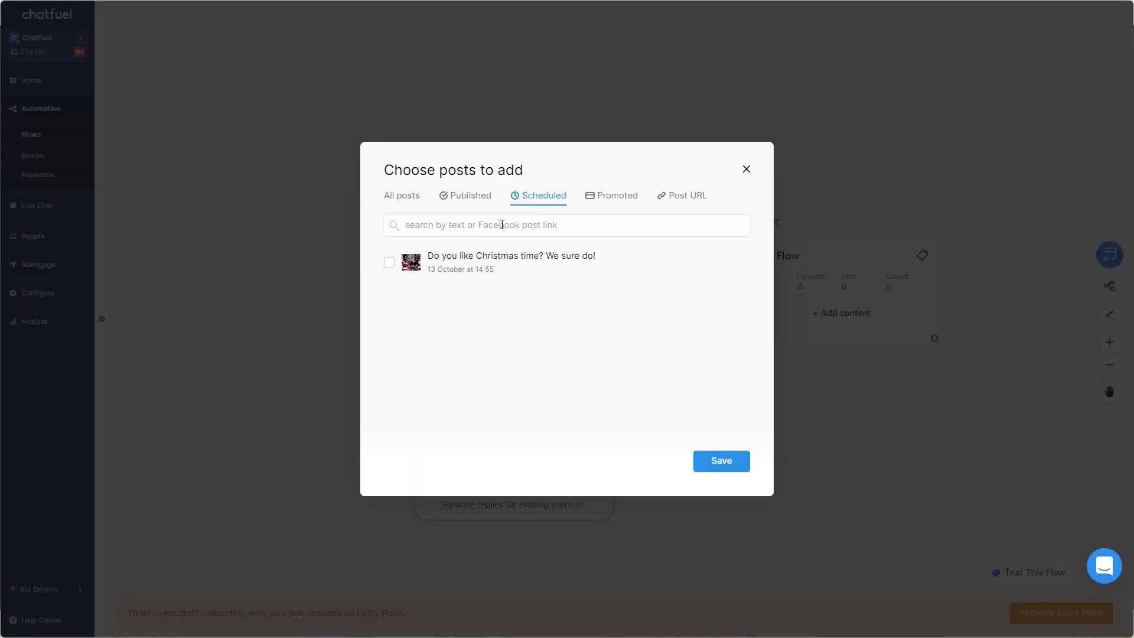
{"action": "left_click", "coordinate": [720, 463]}
{"action": "left_click_drag", "start_coordinate": [721, 463], "coordinate": [636, 392]}
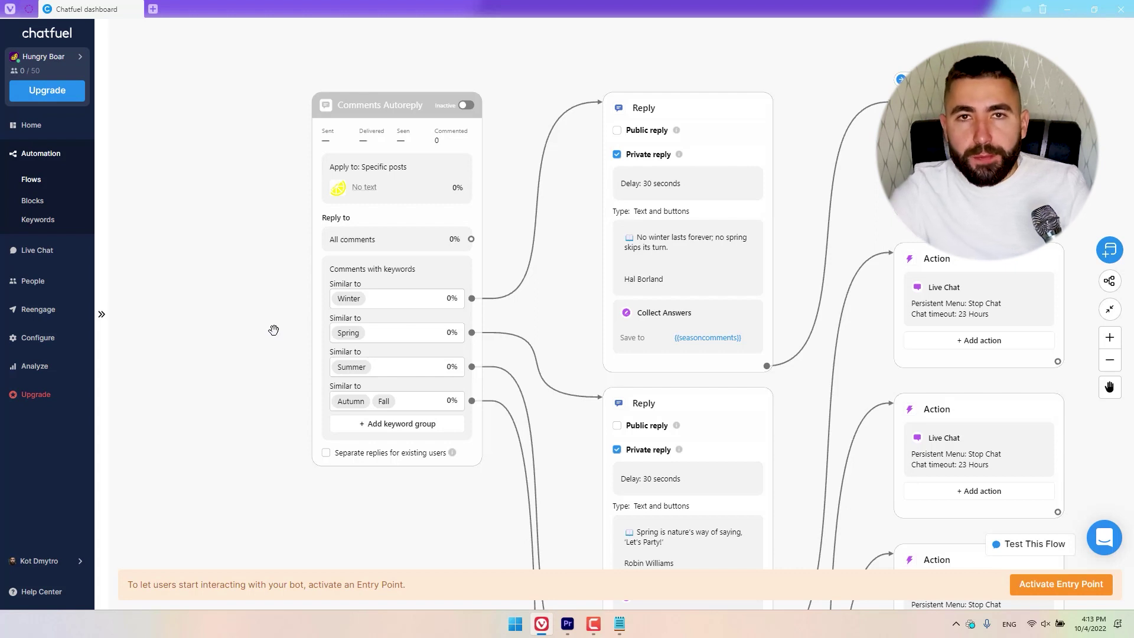
Step: Add a new line after the winter quote and start typing 'How are you doing'
{"action": "left_click", "coordinate": [757, 275]}
{"action": "scroll", "coordinate": [756, 273], "scroll_direction": "up", "scroll_amount": 3}
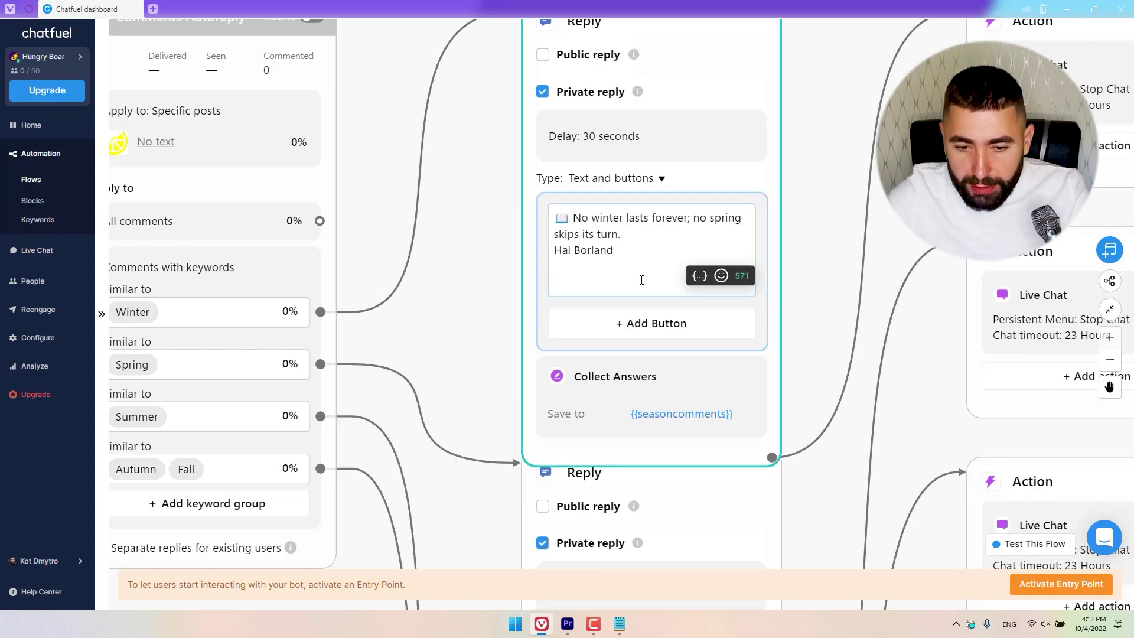
{"action": "key", "text": "Return"}
{"action": "key", "text": "Return"}
{"action": "type", "text": "How are you doing {{"}
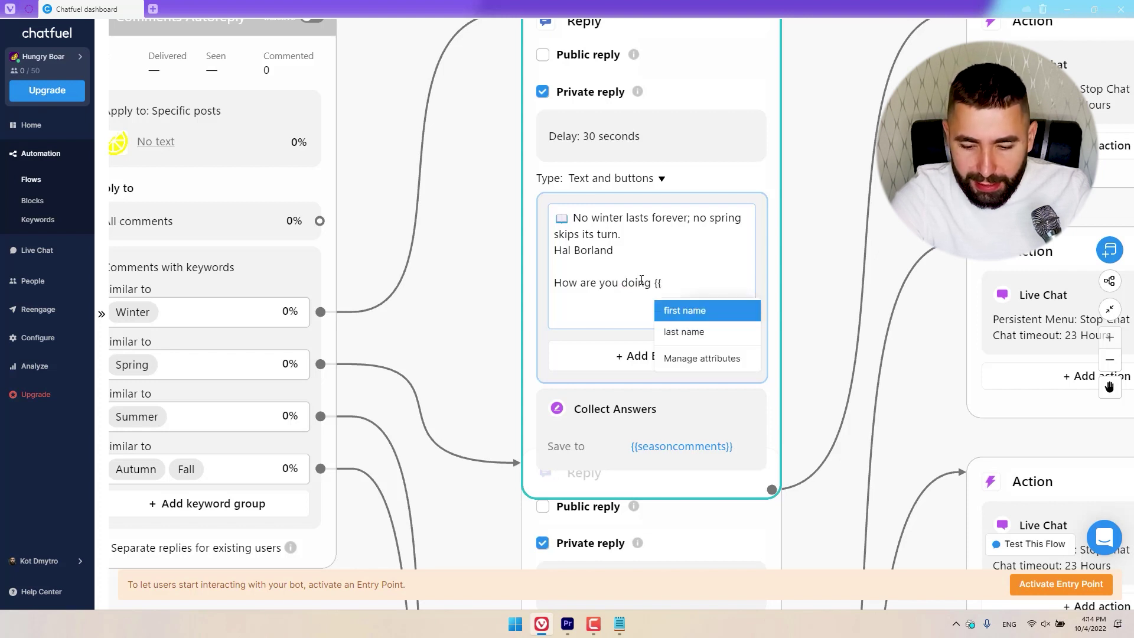
Step: Insert the {{first name}} attribute followed by '?', then add the line 'How can we help'
{"action": "left_click", "coordinate": [678, 312]}
{"action": "key", "text": "BackSpace"}
{"action": "key", "text": "BackSpace"}
{"action": "key", "text": "BackSpace"}
{"action": "key", "text": "BackSpace"}
{"action": "key", "text": "BackSpace"}
{"action": "key", "text": "BackSpace"}
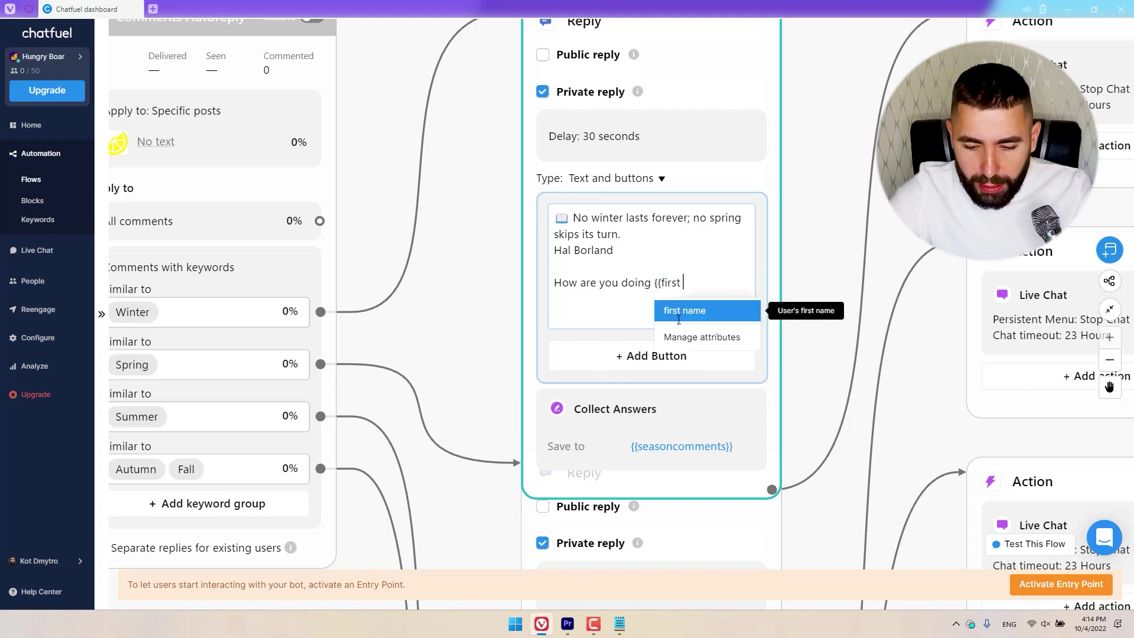
{"action": "key", "text": "BackSpace"}
{"action": "key", "text": "BackSpace"}
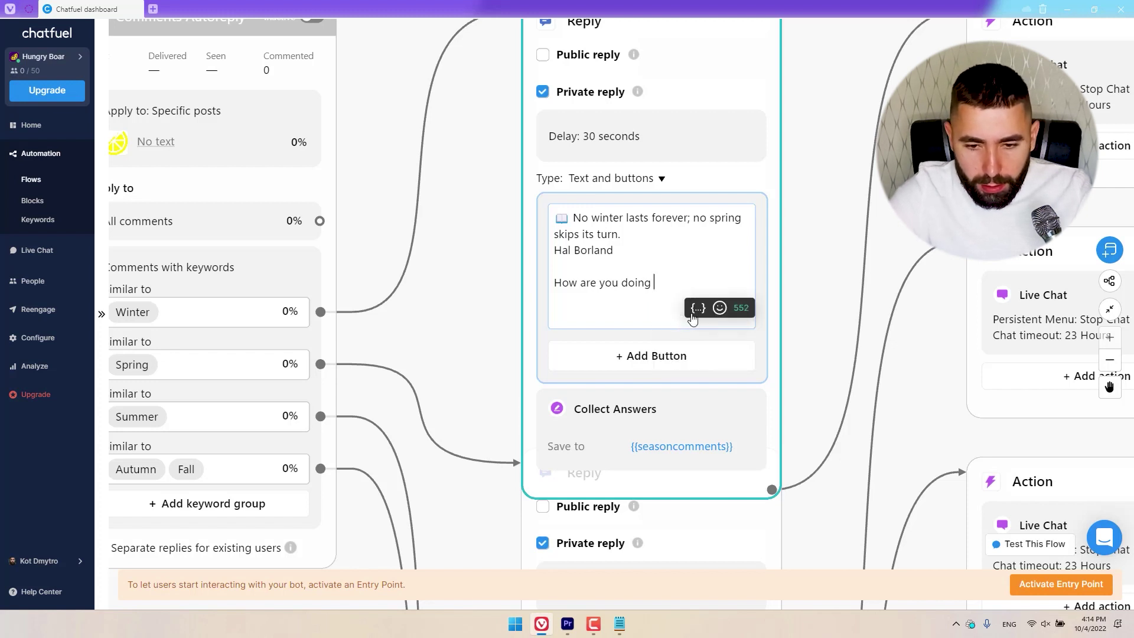
{"action": "left_click", "coordinate": [699, 312]}
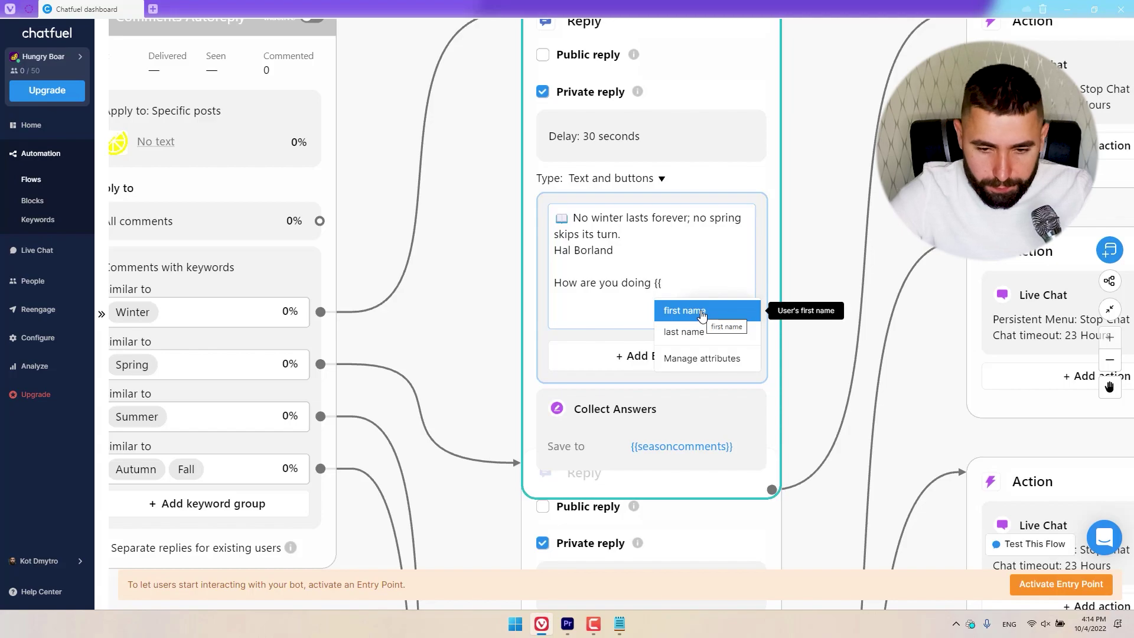
{"action": "left_click", "coordinate": [702, 313]}
{"action": "type", "text": "?"}
{"action": "key", "text": "Return"}
{"action": "type", "text": "How can we help"}
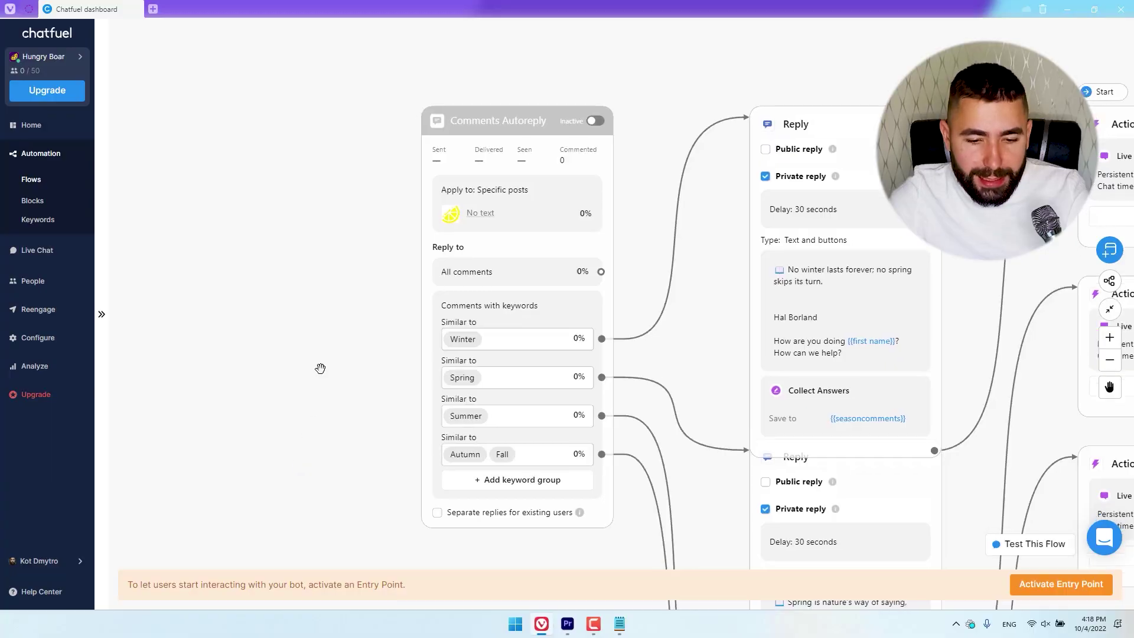
{"action": "scroll", "coordinate": [322, 367], "scroll_direction": "down", "scroll_amount": 3}
{"action": "scroll", "coordinate": [473, 352], "scroll_direction": "up", "scroll_amount": 2}
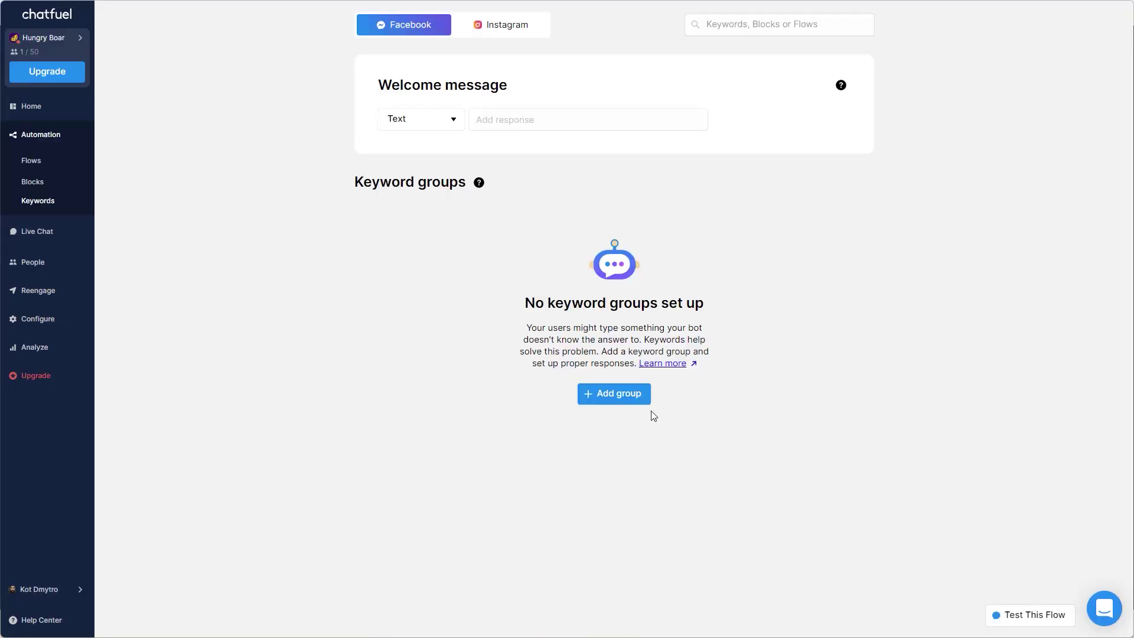
Step: Create a new keyword group that responds with the Condition flow
{"action": "left_click", "coordinate": [619, 398]}
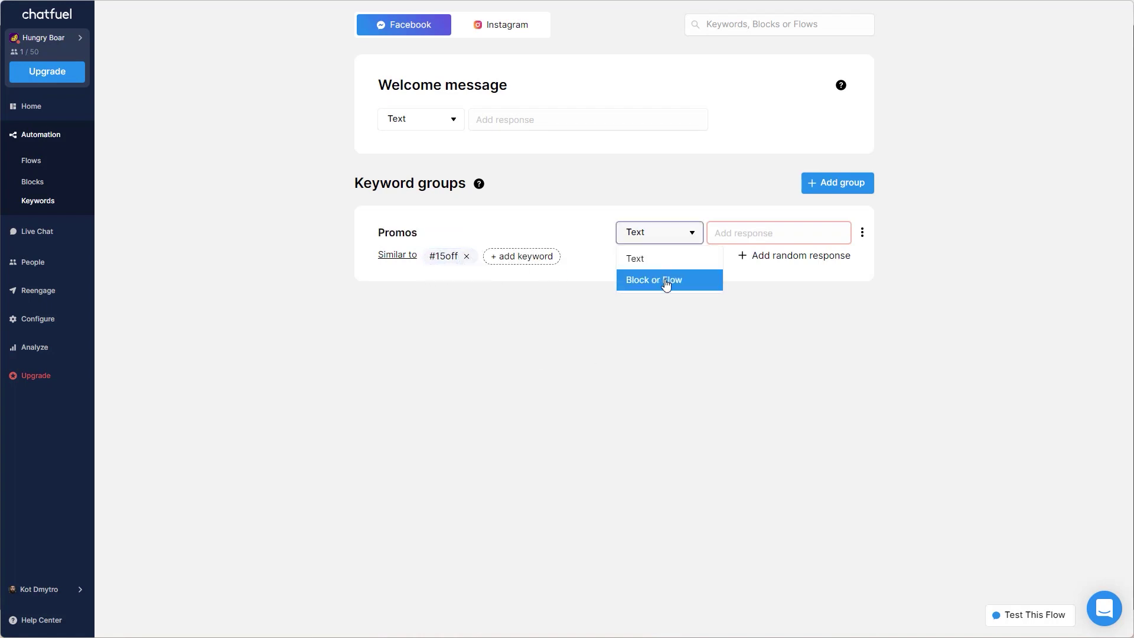
{"action": "left_click", "coordinate": [666, 281]}
{"action": "type", "text": "cond"}
{"action": "left_click", "coordinate": [754, 340]}
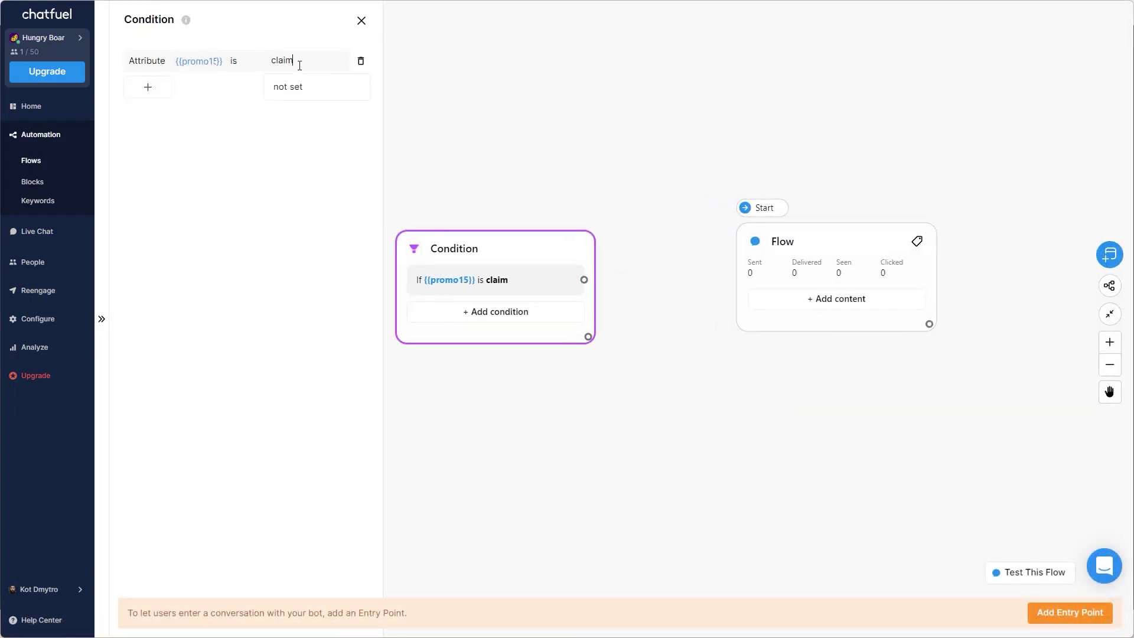
Step: Add claimed/unclaimed conditions with 'you can only claim this code once.', and answer 'What's the price?' with $14.99
{"action": "type", "text": "imed"}
{"action": "left_click", "coordinate": [475, 319]}
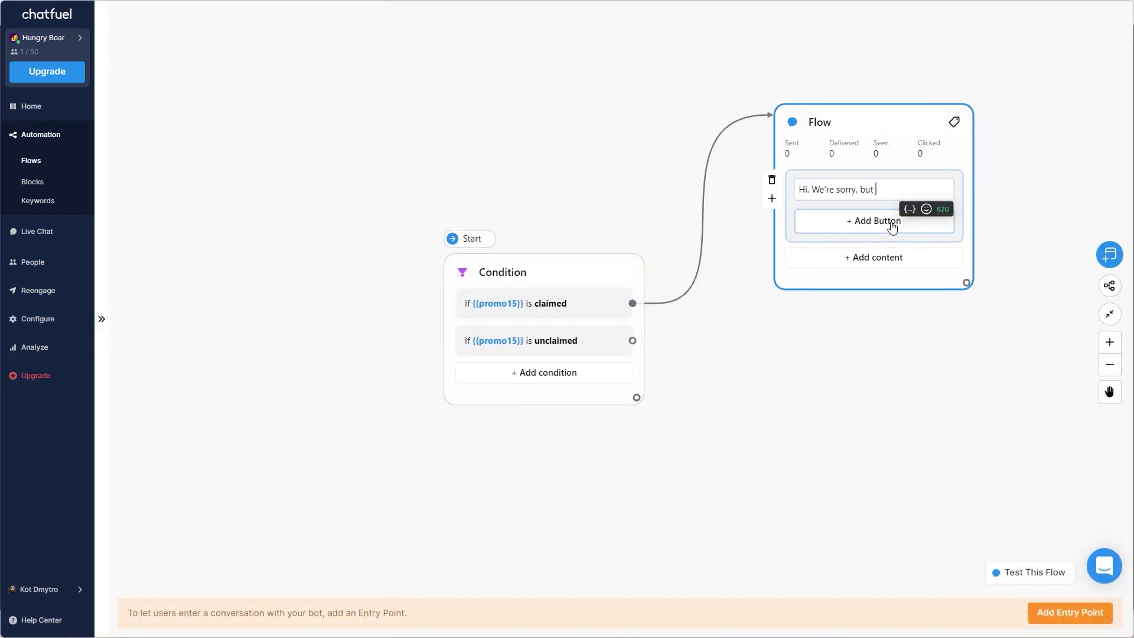
{"action": "type", "text": "you can only claim this code once."}
{"action": "left_click_drag", "start_coordinate": [632, 340], "coordinate": [797, 379]}
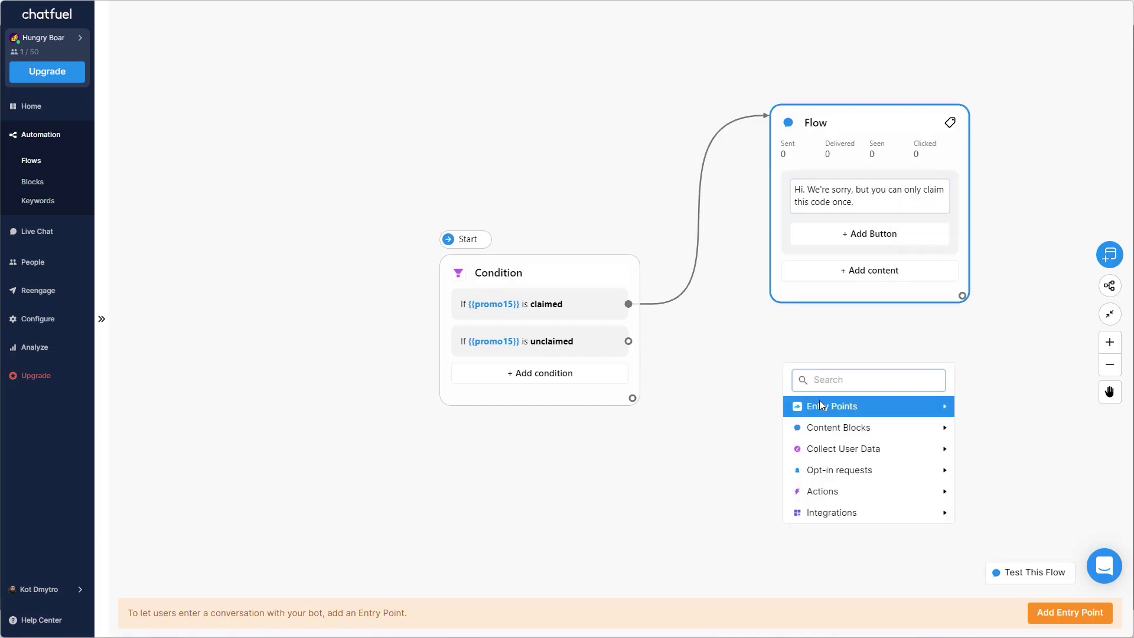
{"action": "left_click", "coordinate": [1004, 427]}
{"action": "type", "text": "14.99"}
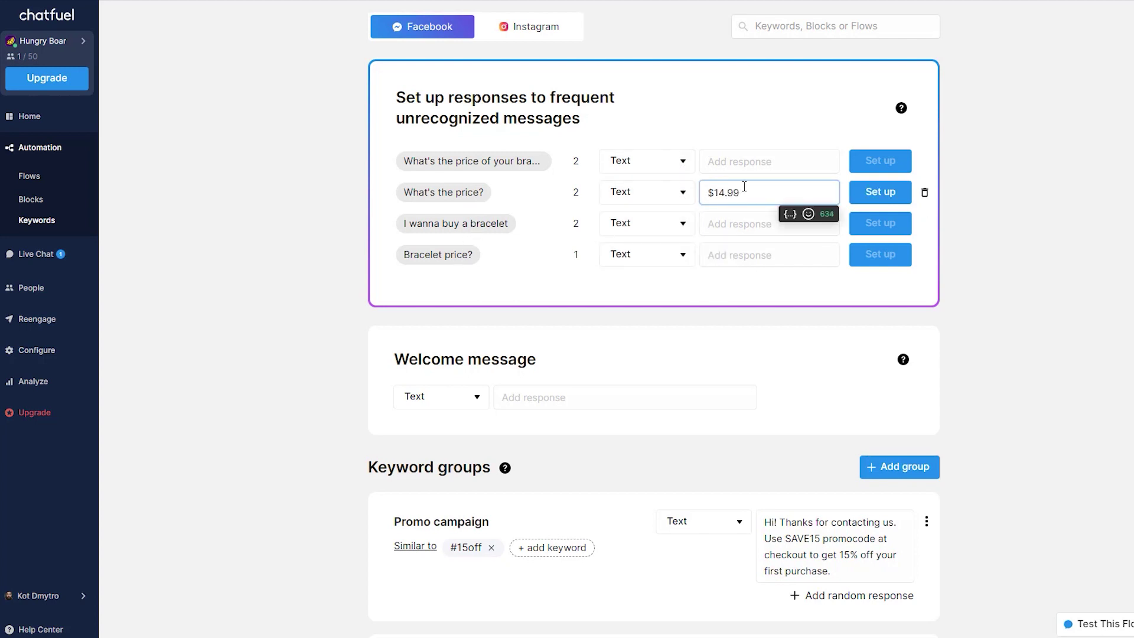
{"action": "left_click", "coordinate": [879, 192]}
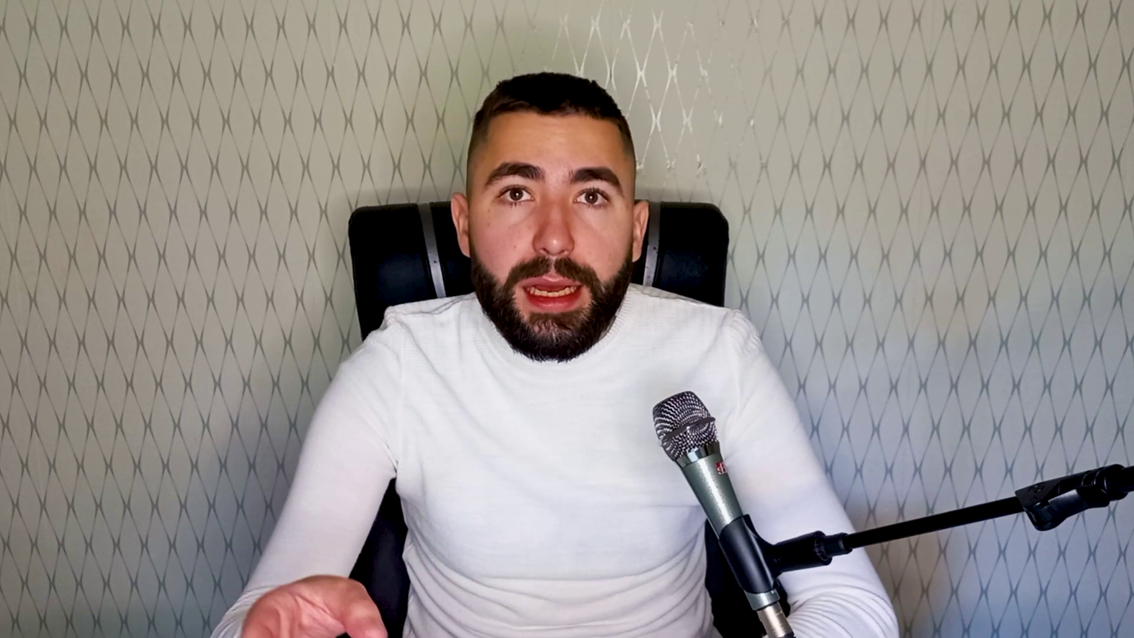